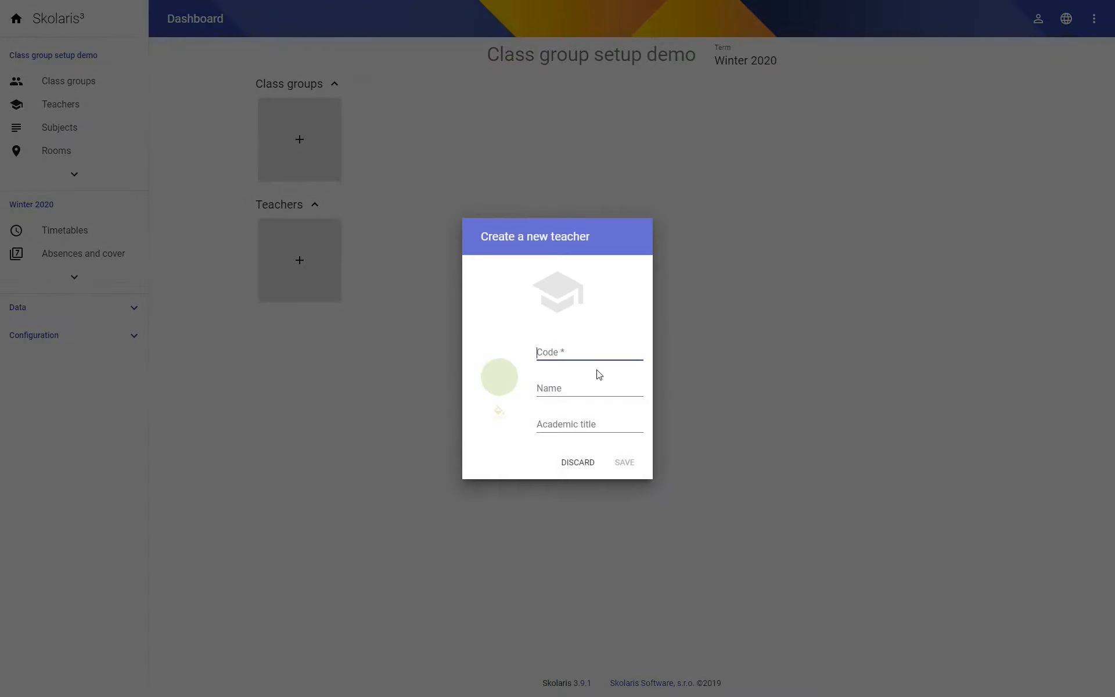
- Create a teacher with code T1 and name Teacher1, and dismiss the badge notice
text(T1)
key(Tab)
text(Tea)
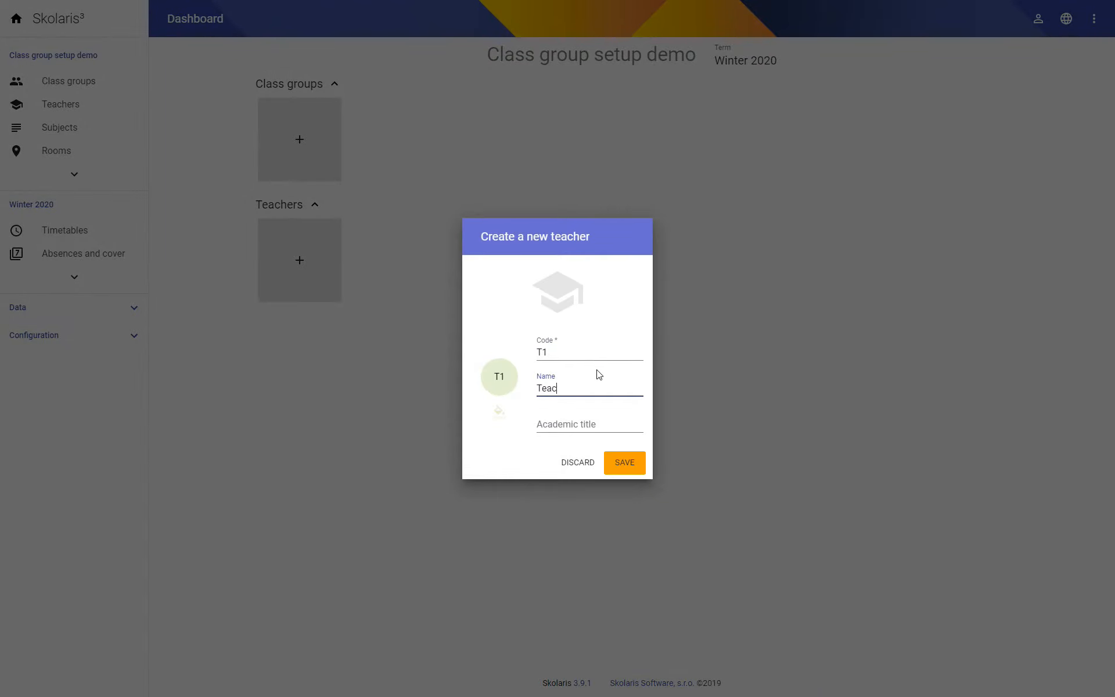
click(629, 468)
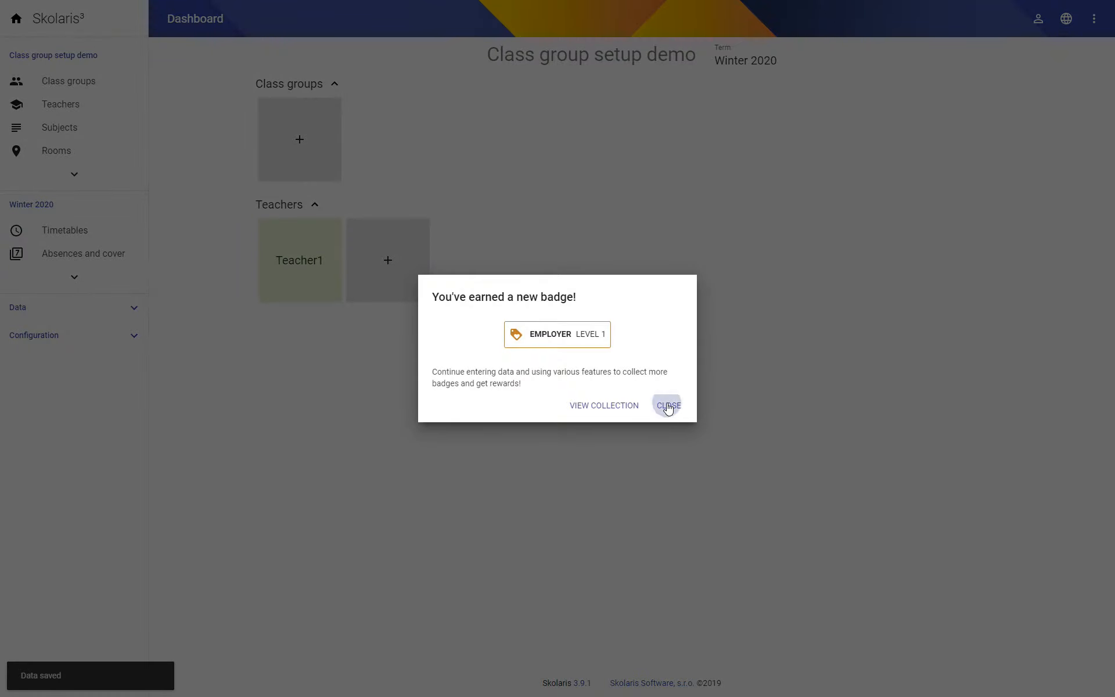
click(669, 407)
- Add another teacher with code T4 and name Teacher4
click(563, 259)
text(T4)
click(596, 386)
text(Teacher4)
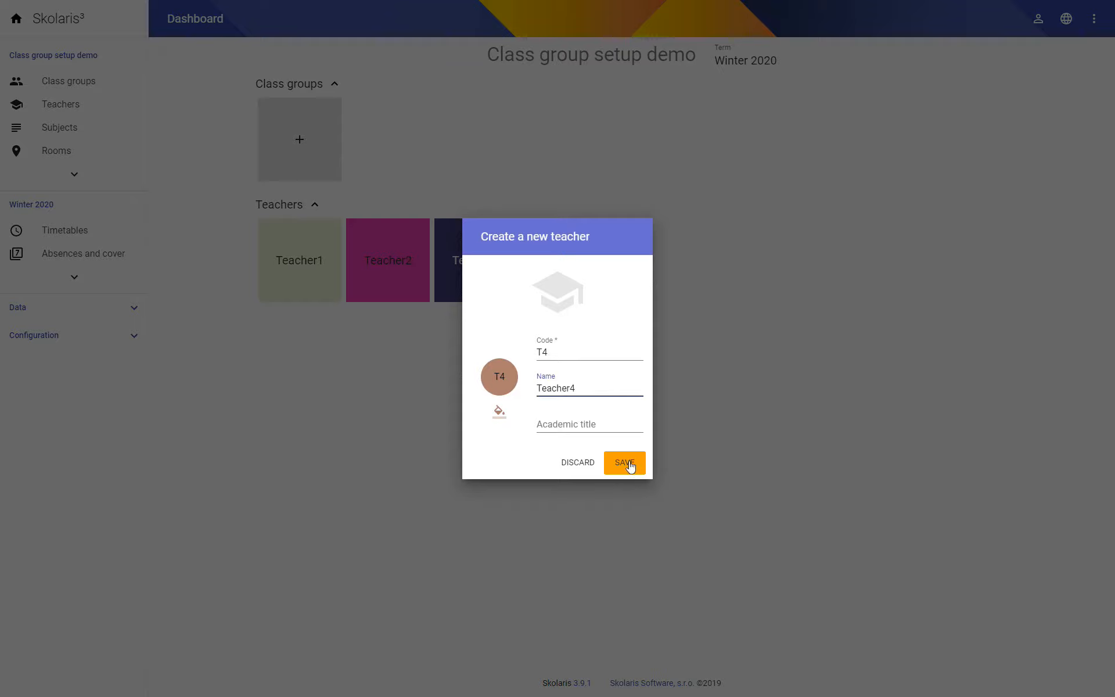
click(630, 465)
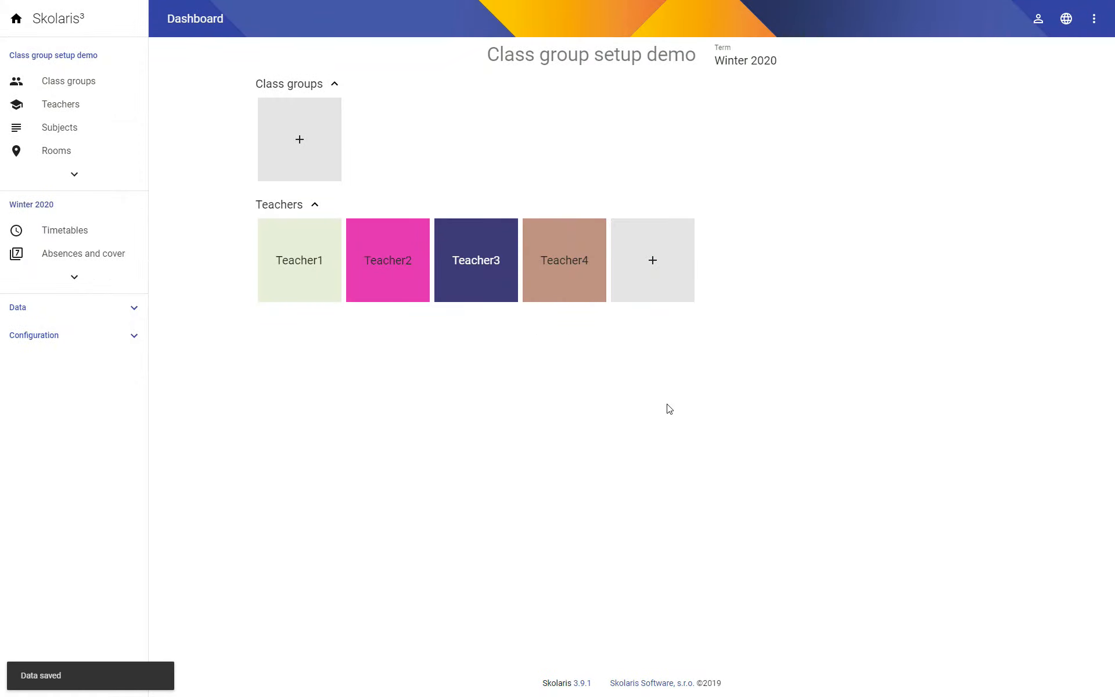
- Create a class group with code 1.A
click(331, 143)
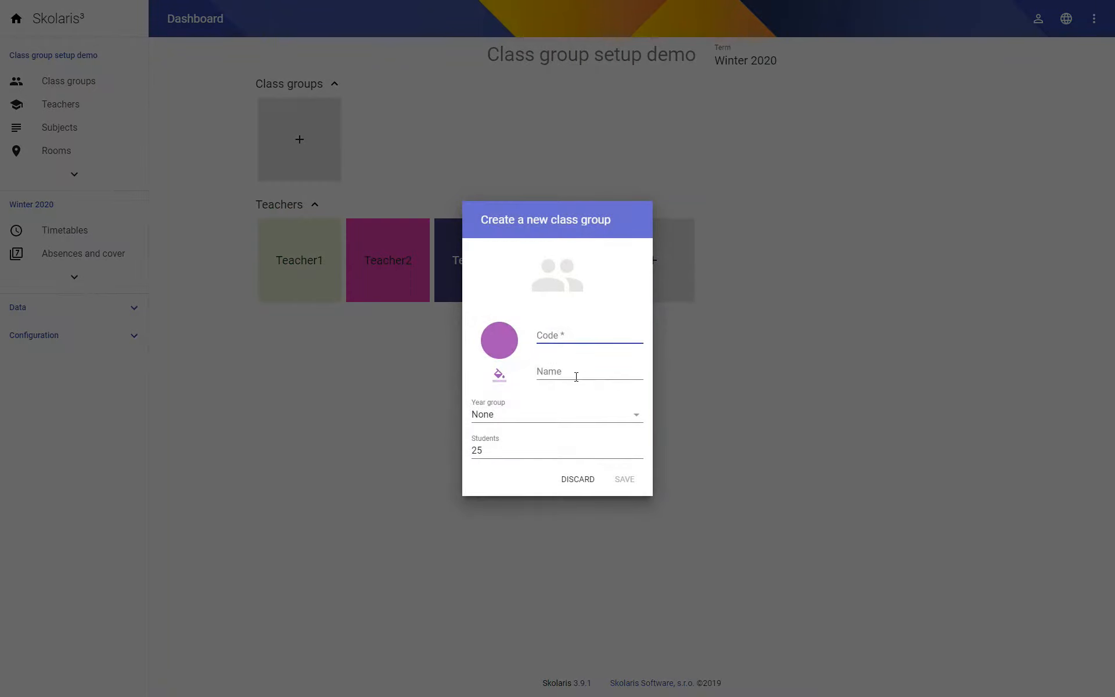
text(1.A)
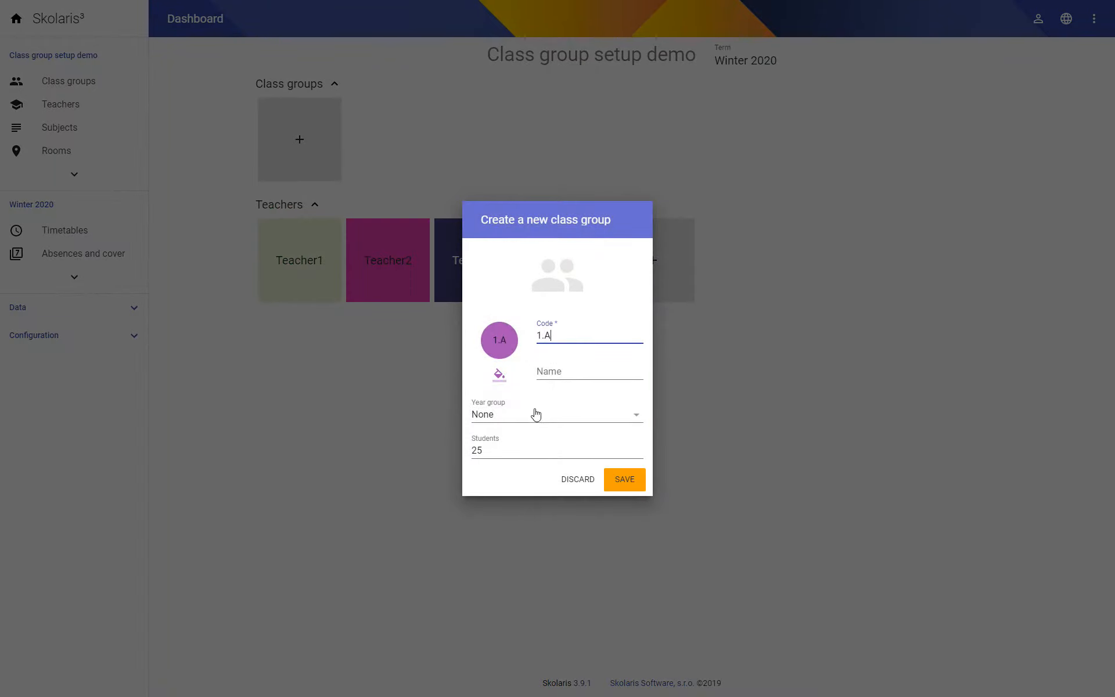
click(624, 481)
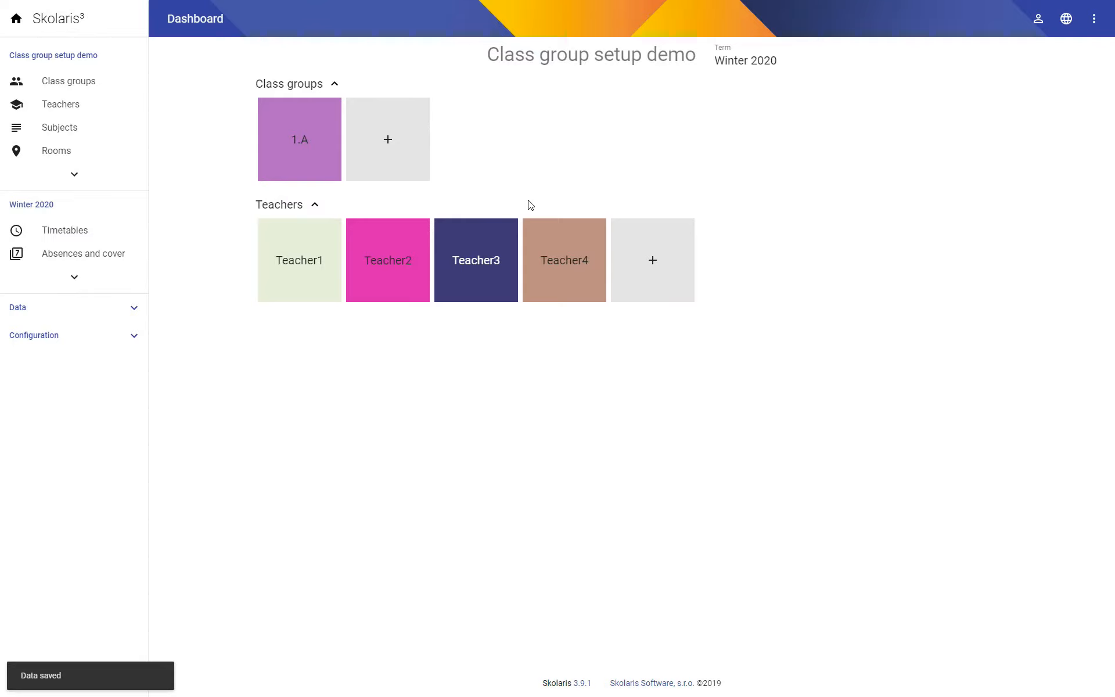
- Open the subgroups of class group 1.A and create a division named 1.A-Gender
click(299, 144)
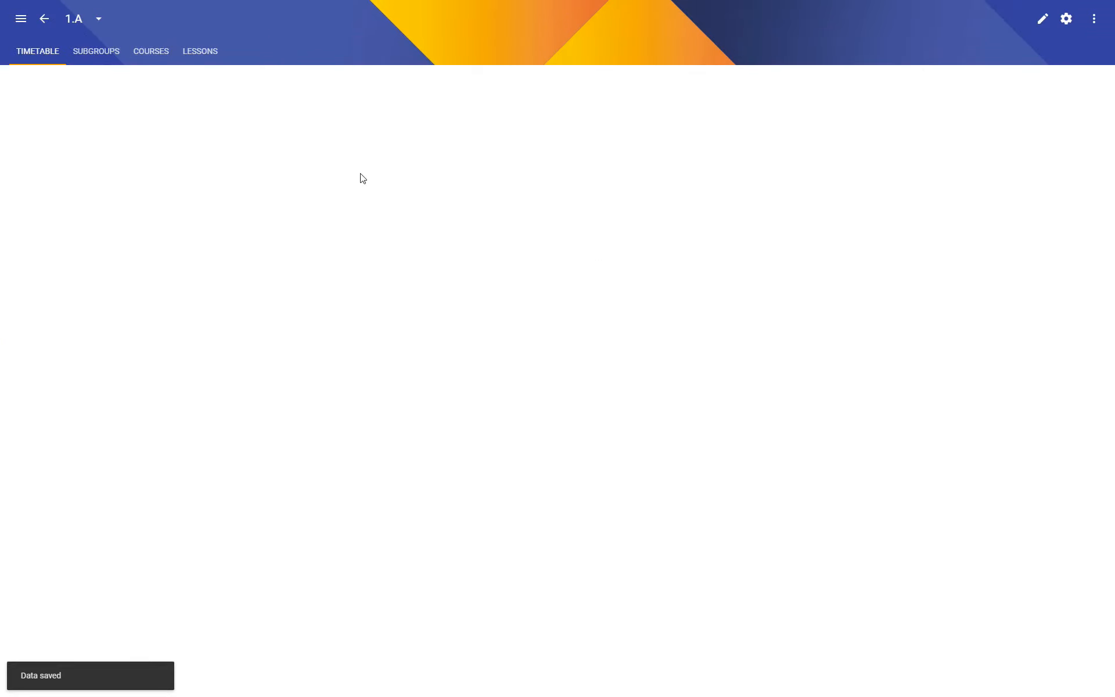
click(111, 64)
click(636, 256)
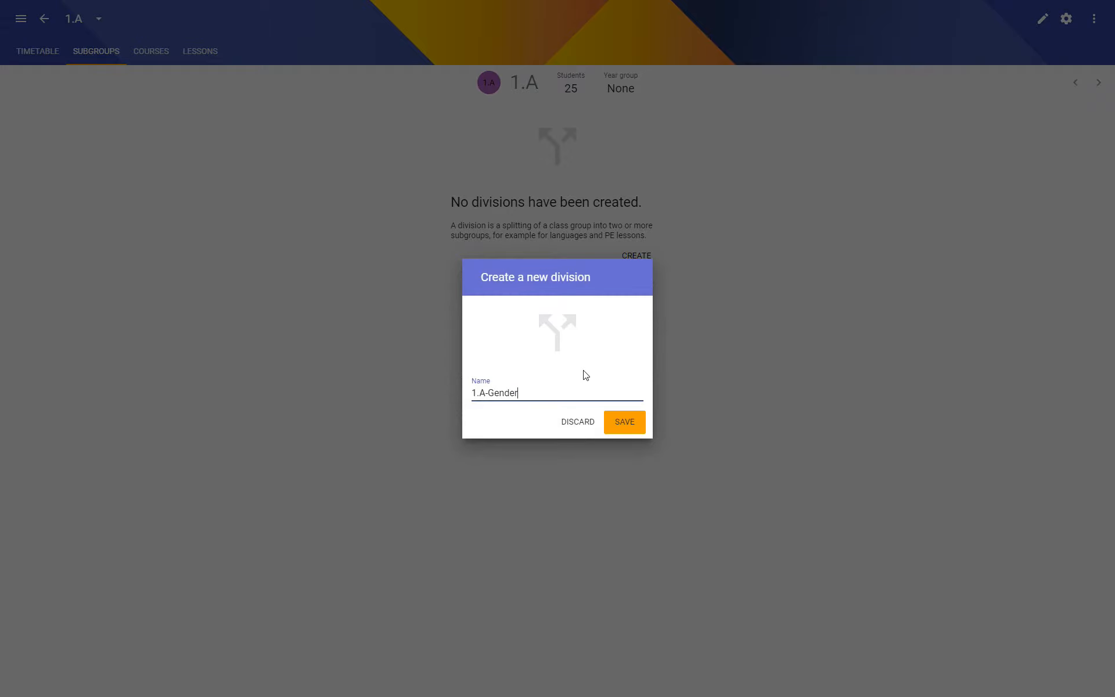
click(629, 423)
- Create a subgroup with code 1.A-Boys in the 1.A-Gender division
click(635, 429)
text(Boys)
click(597, 410)
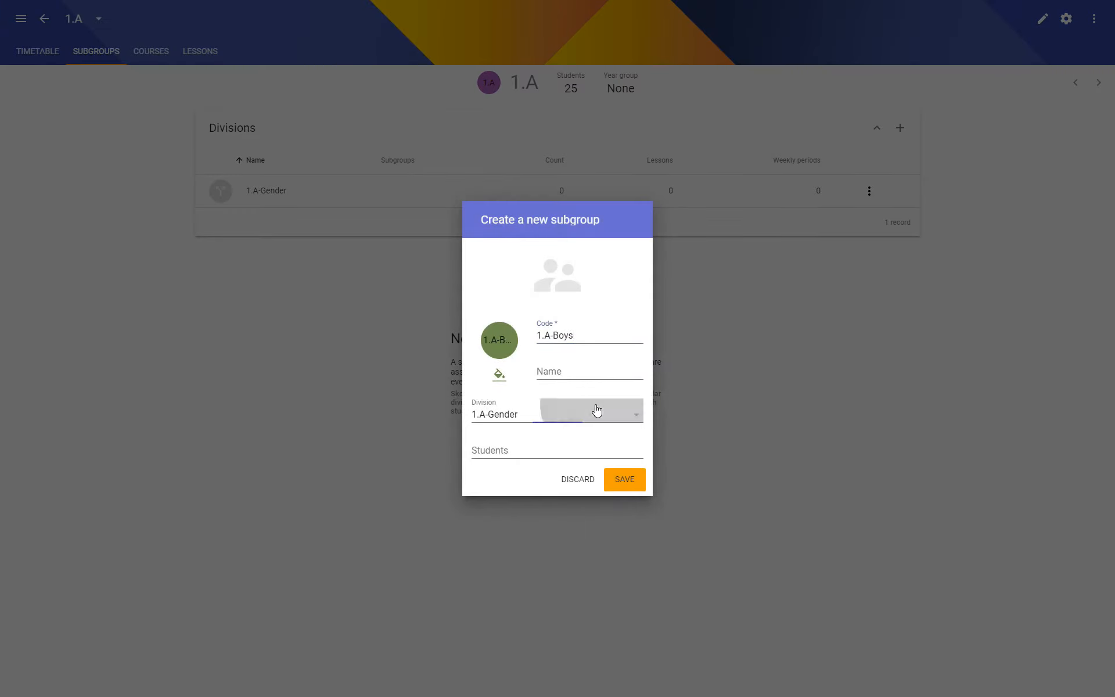
click(583, 417)
click(623, 480)
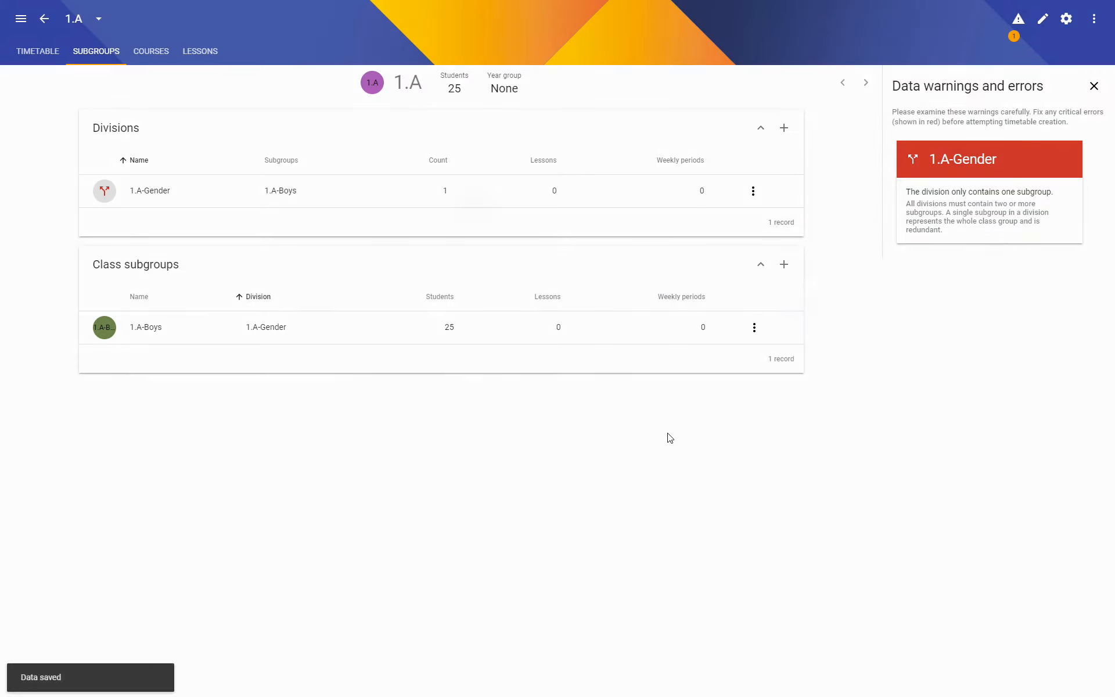
- Add a second subgroup with code 1.A-Girls to the 1.A-Gender division
click(784, 264)
text(Girls)
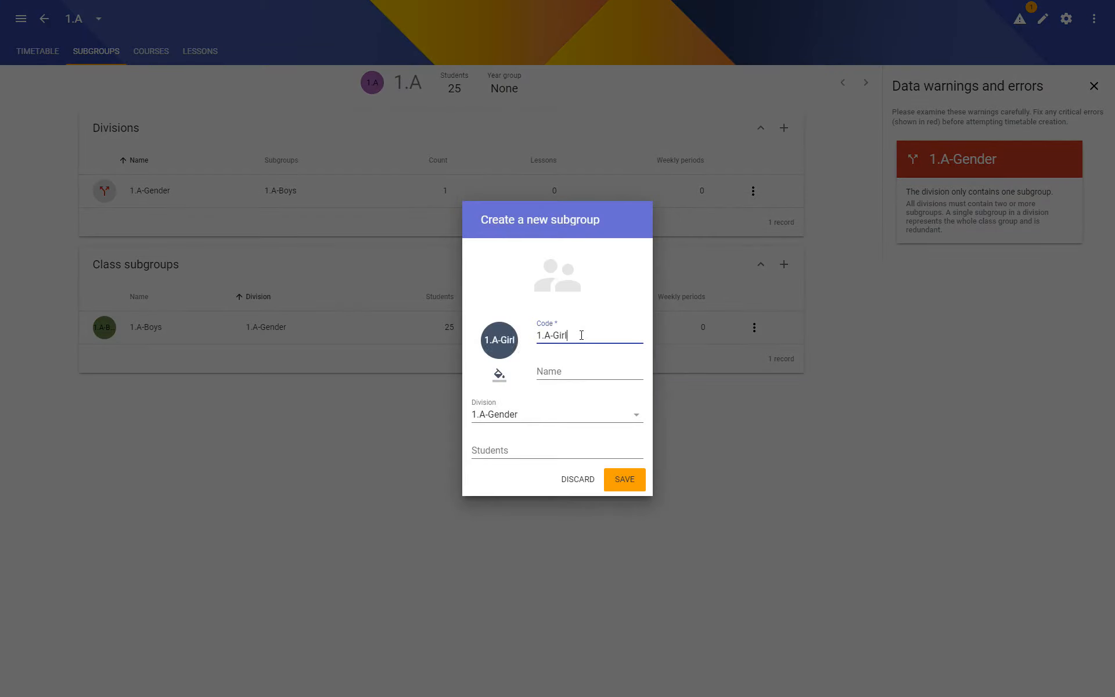
click(624, 480)
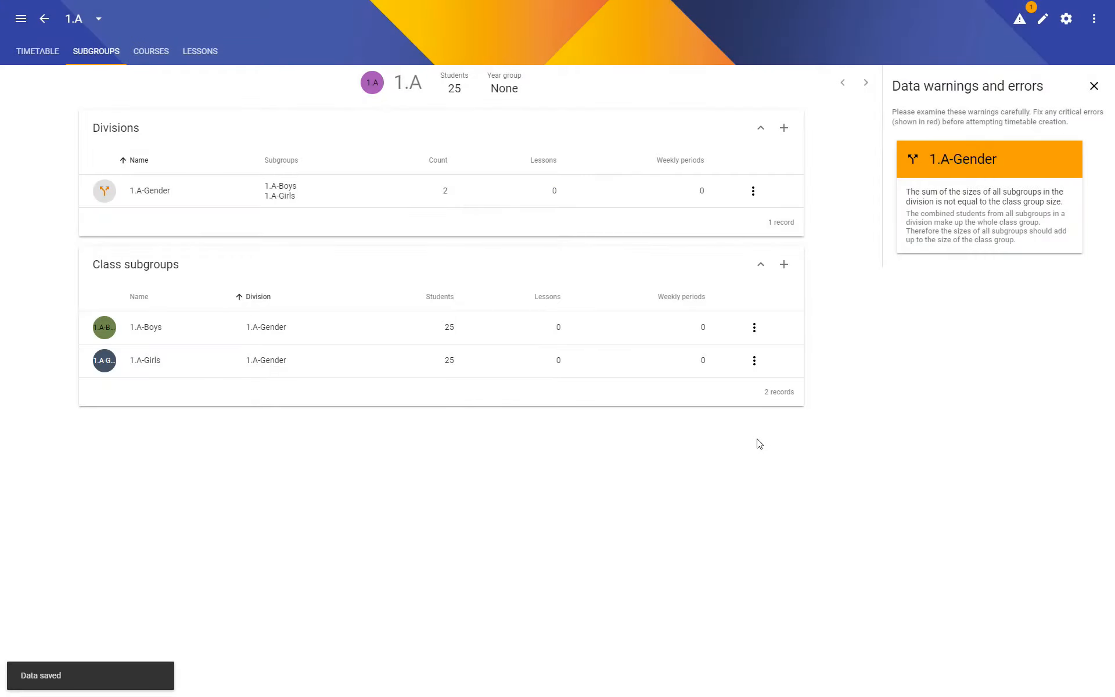
- Go to the school's subjects, fill the list with the ready-made set of subjects, and dismiss the badge notice
click(45, 19)
click(54, 132)
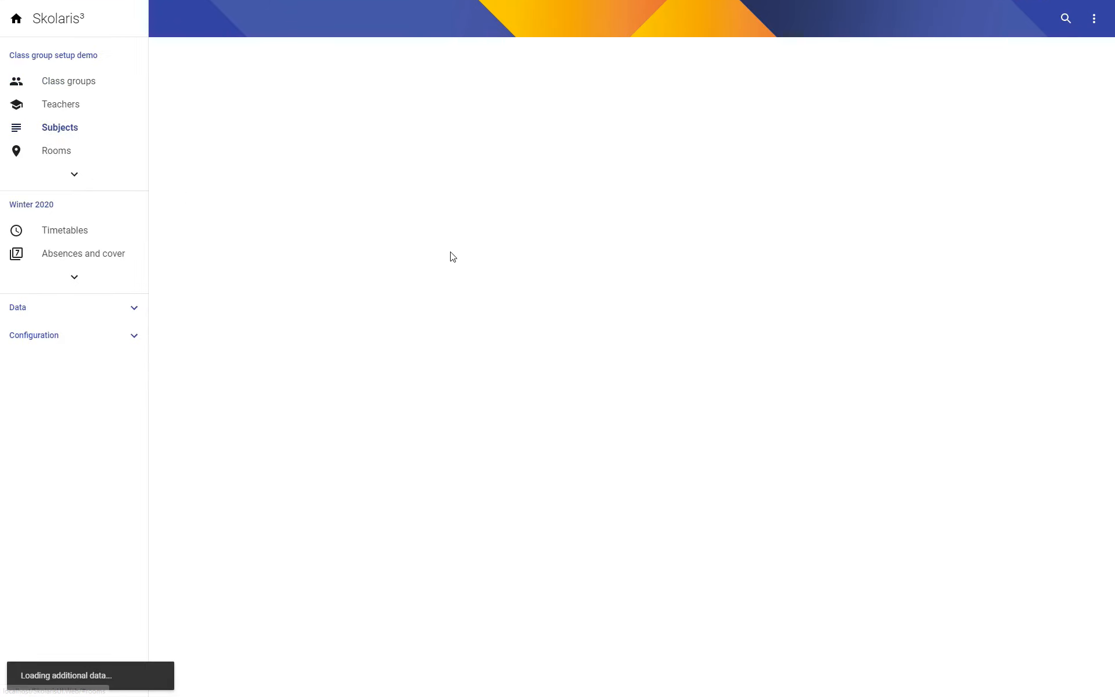
click(669, 194)
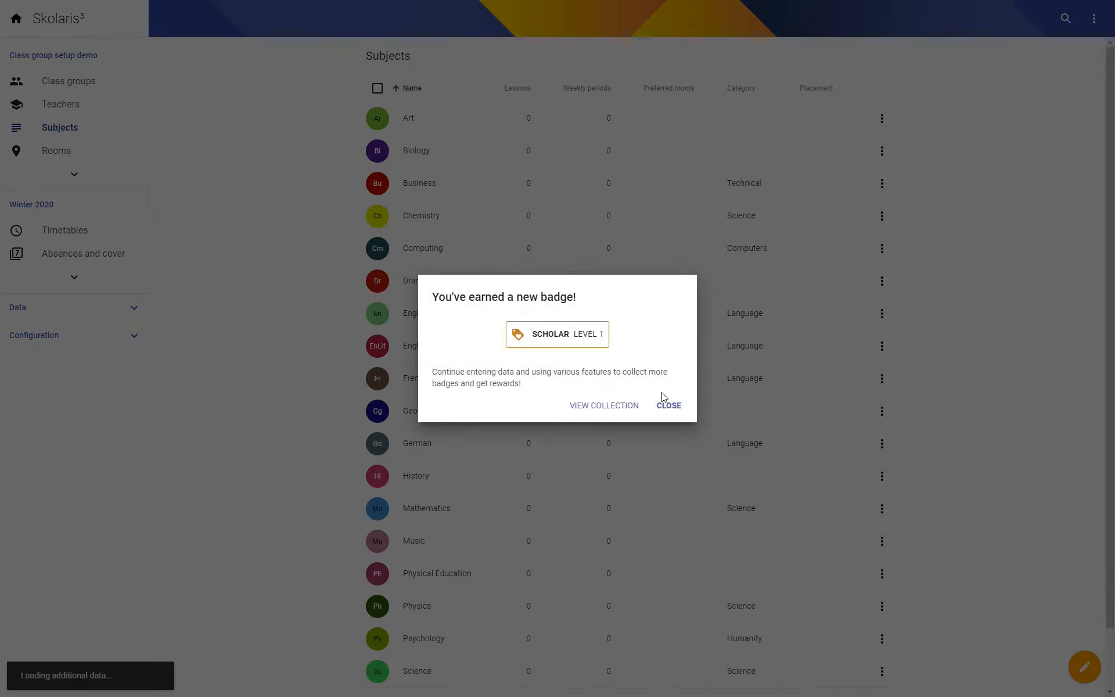
click(668, 406)
- Open the lessons of class group 1.A and create a Biology lesson with 2 instances per week
click(81, 80)
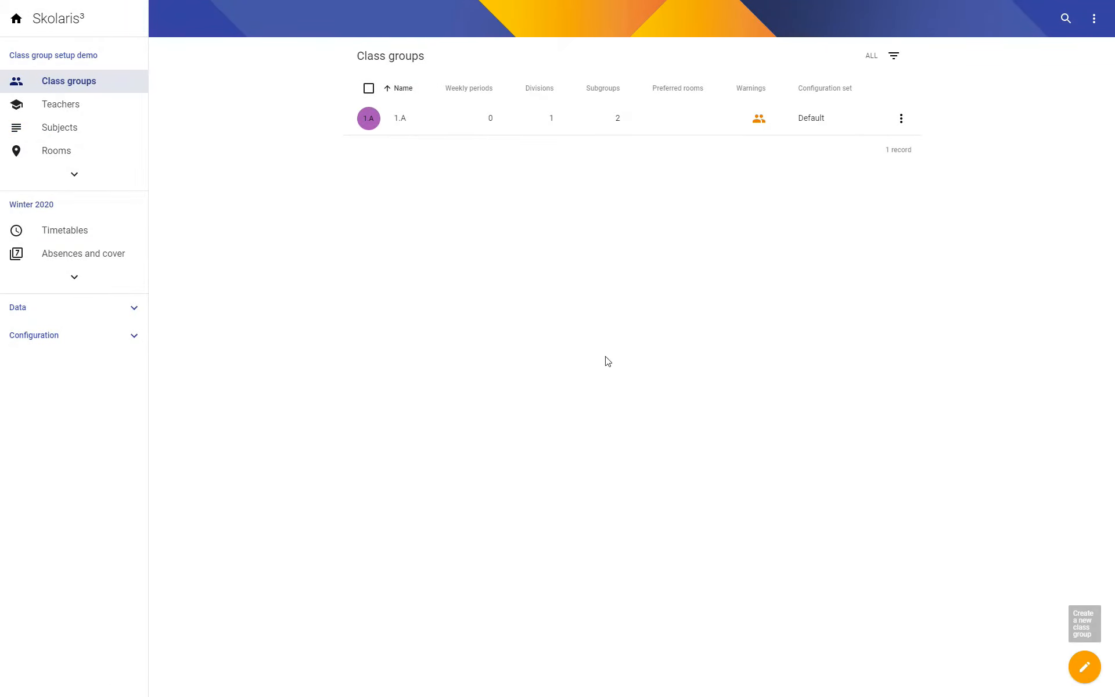
click(399, 121)
click(210, 55)
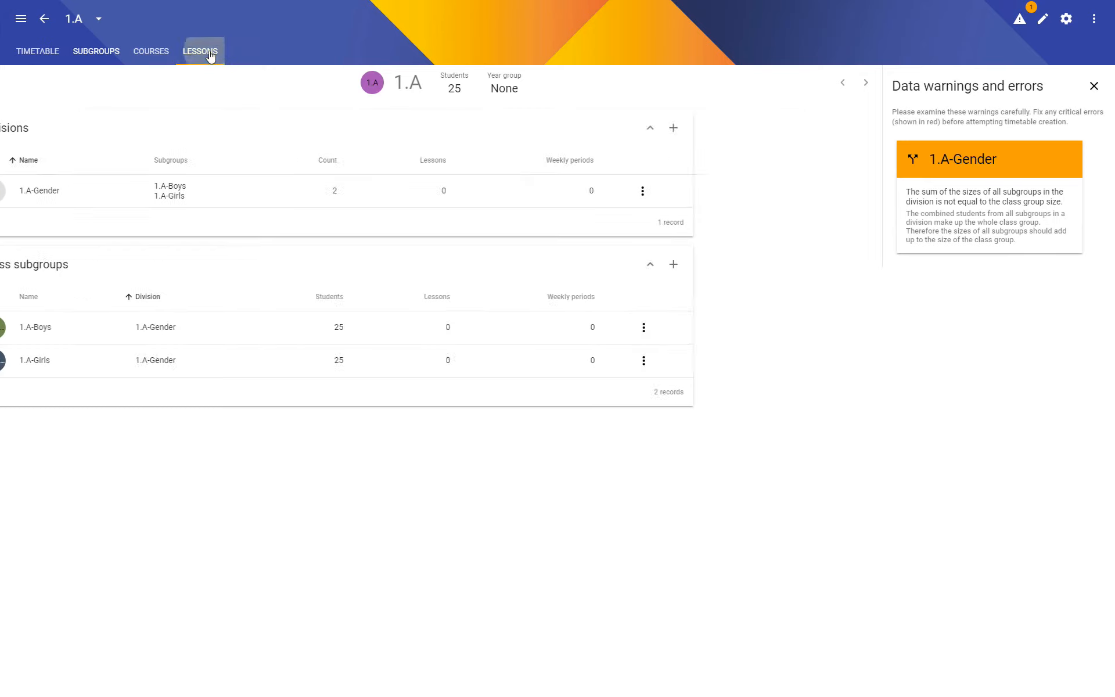
click(522, 284)
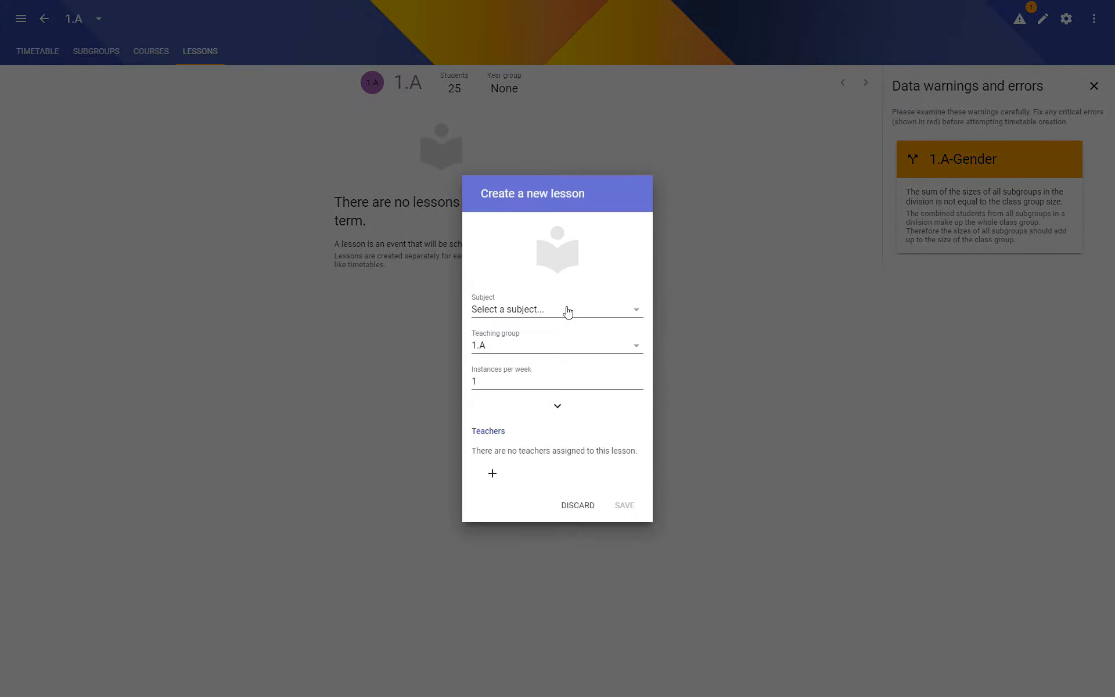
click(566, 308)
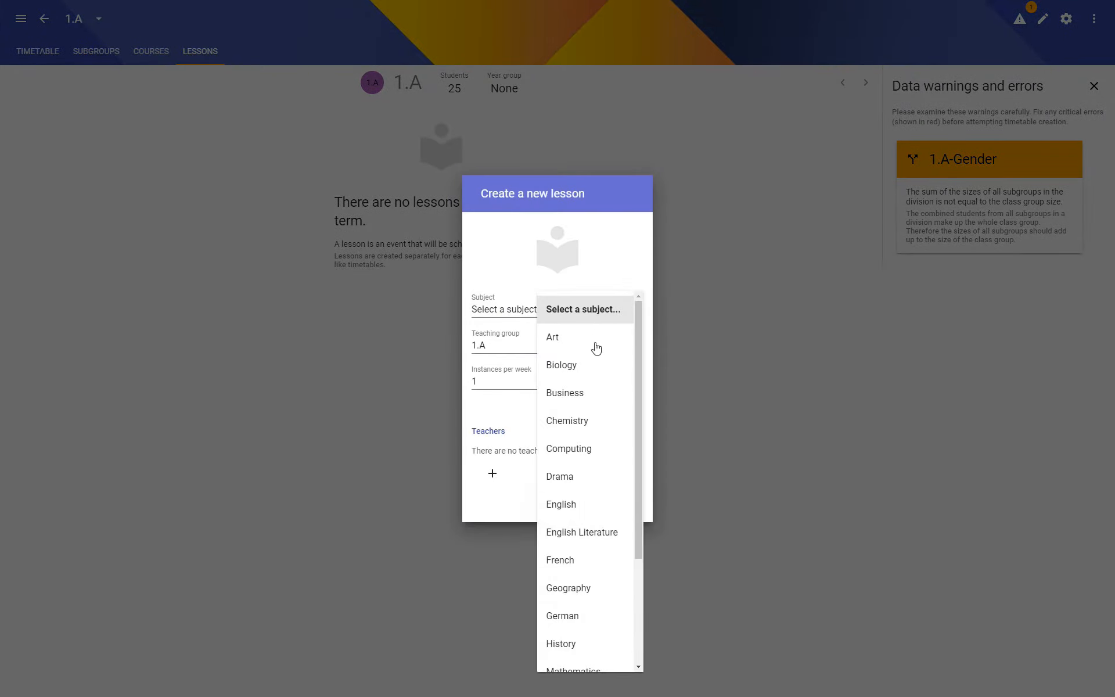
click(567, 366)
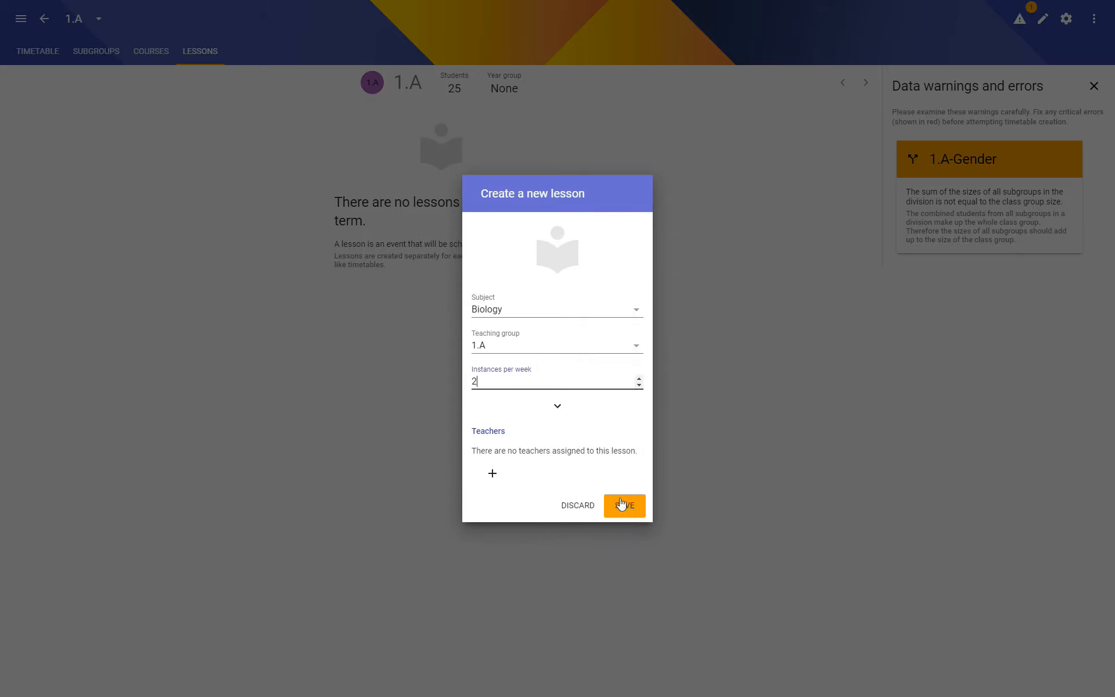
click(621, 503)
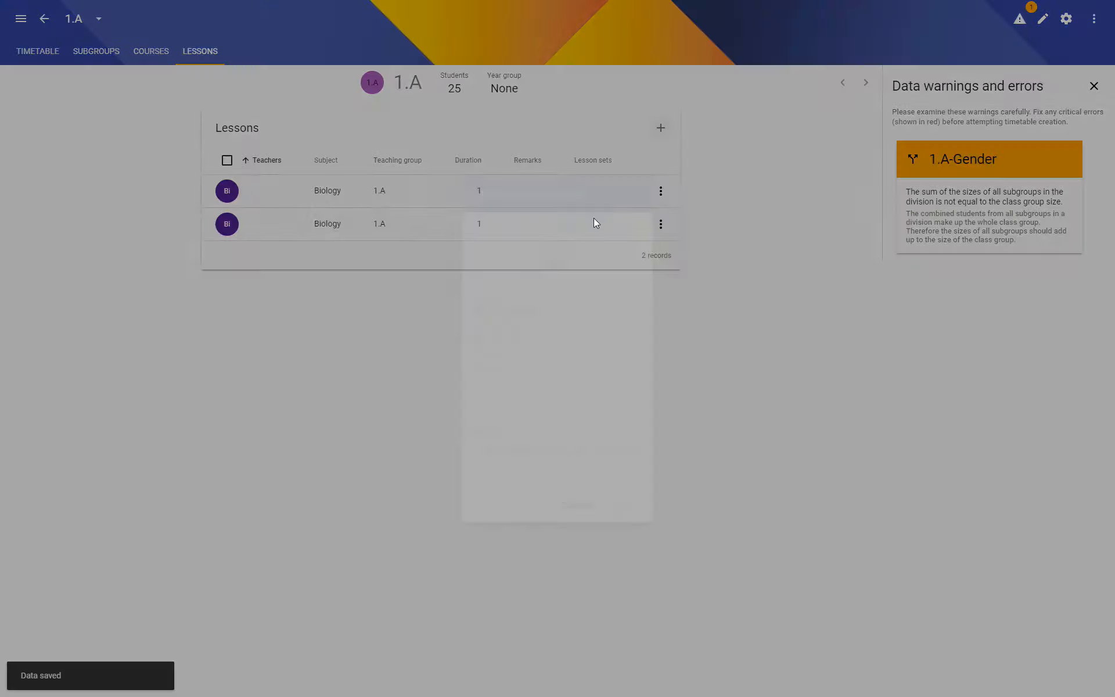
- Create an English lesson for 1.A with 4 instances per week, taught by Teacher1
click(542, 309)
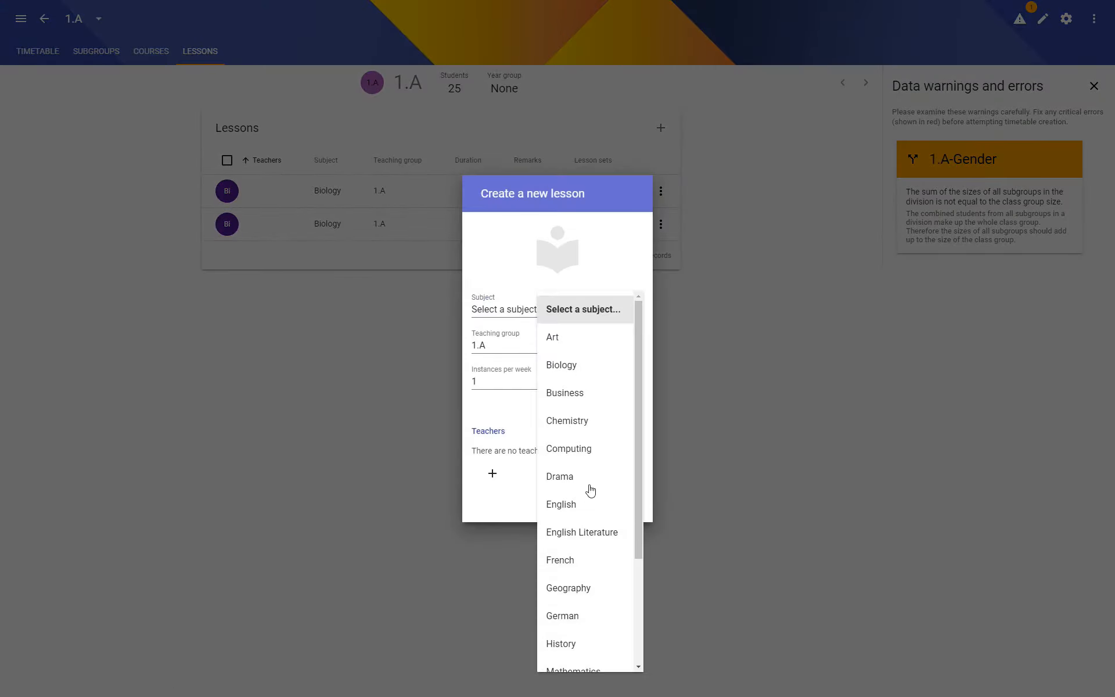
click(575, 503)
text(4)
click(486, 472)
click(508, 448)
click(636, 515)
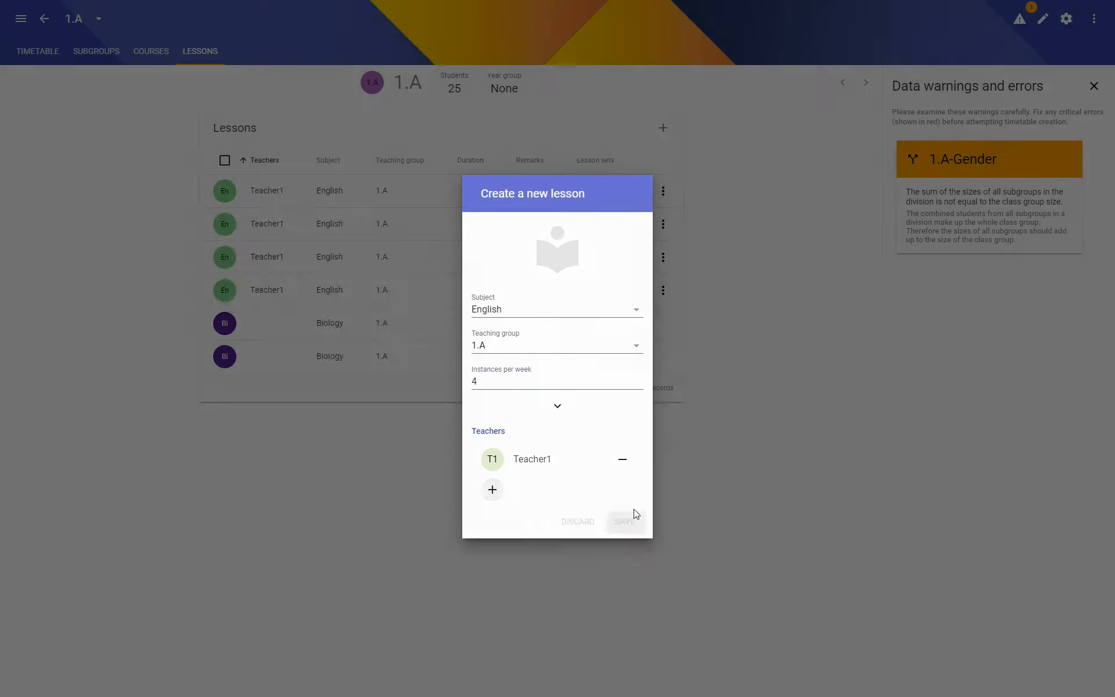
- Create a Mathematics lesson for 1.A with 4 instances per week, taught by Teacher2
click(662, 128)
click(560, 312)
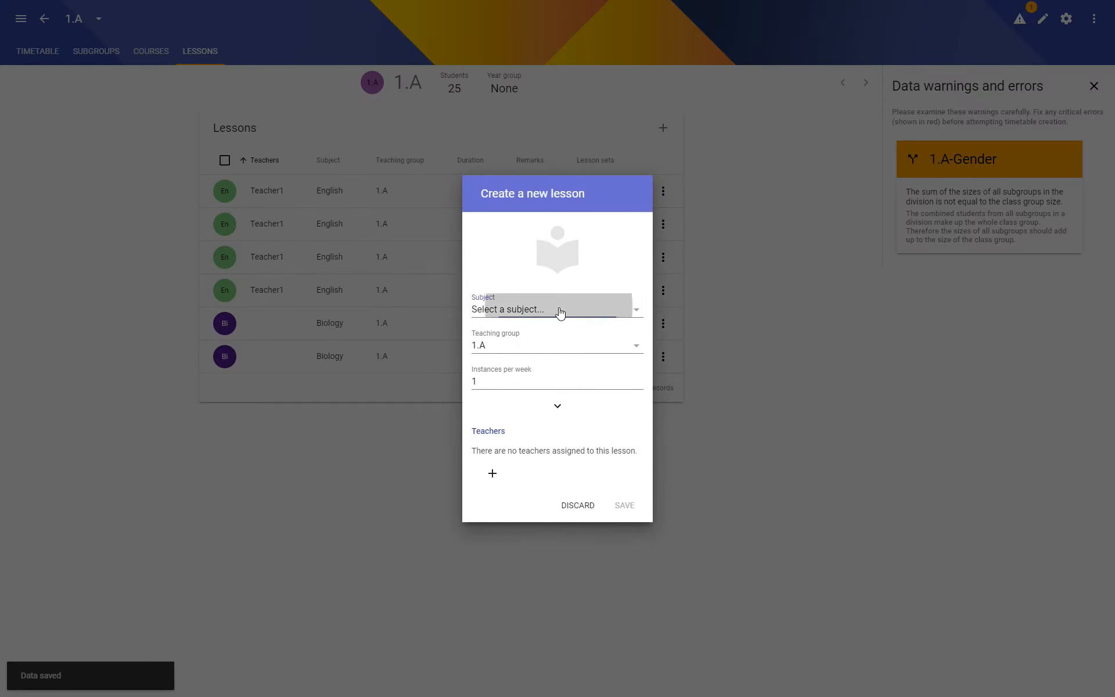
scroll(589, 480, down, 3)
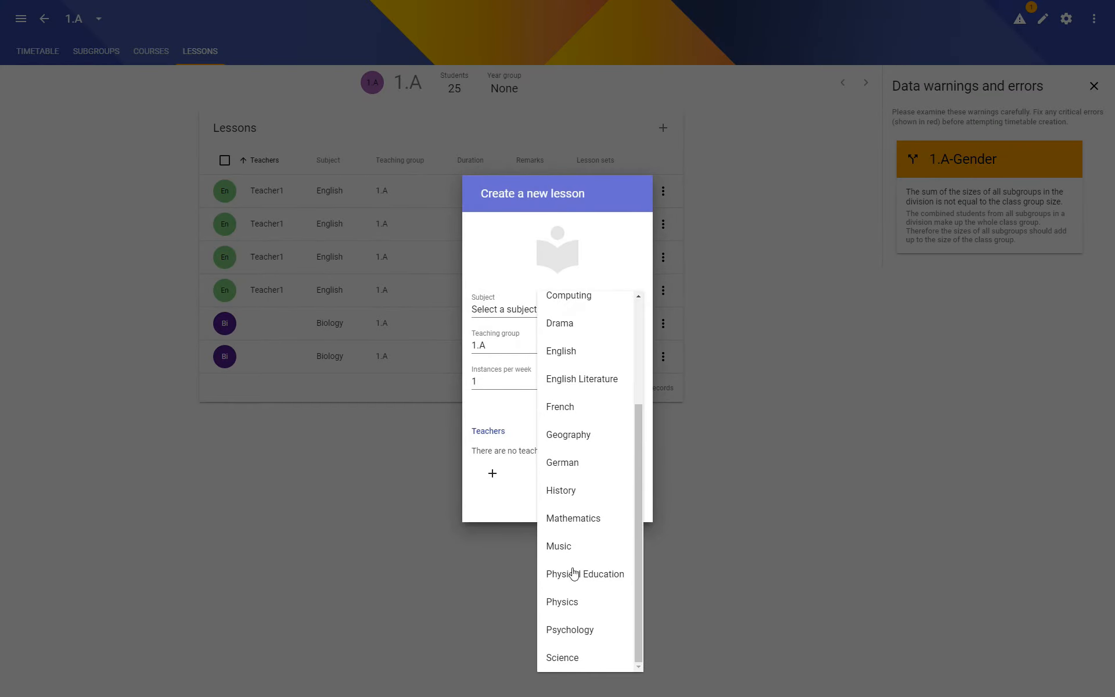
click(573, 524)
drag(511, 384, 432, 390)
text(4)
click(492, 473)
click(526, 462)
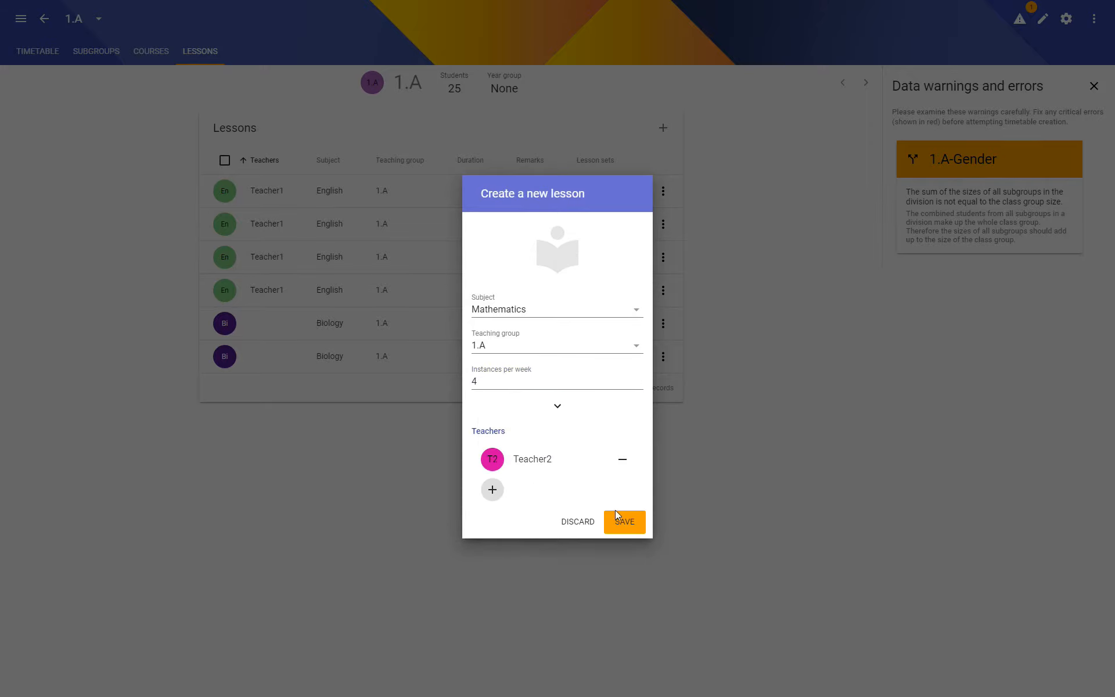
click(617, 513)
- Create a Geography lesson for 1.A with 2 instances per week, taught by Teacher4
click(673, 128)
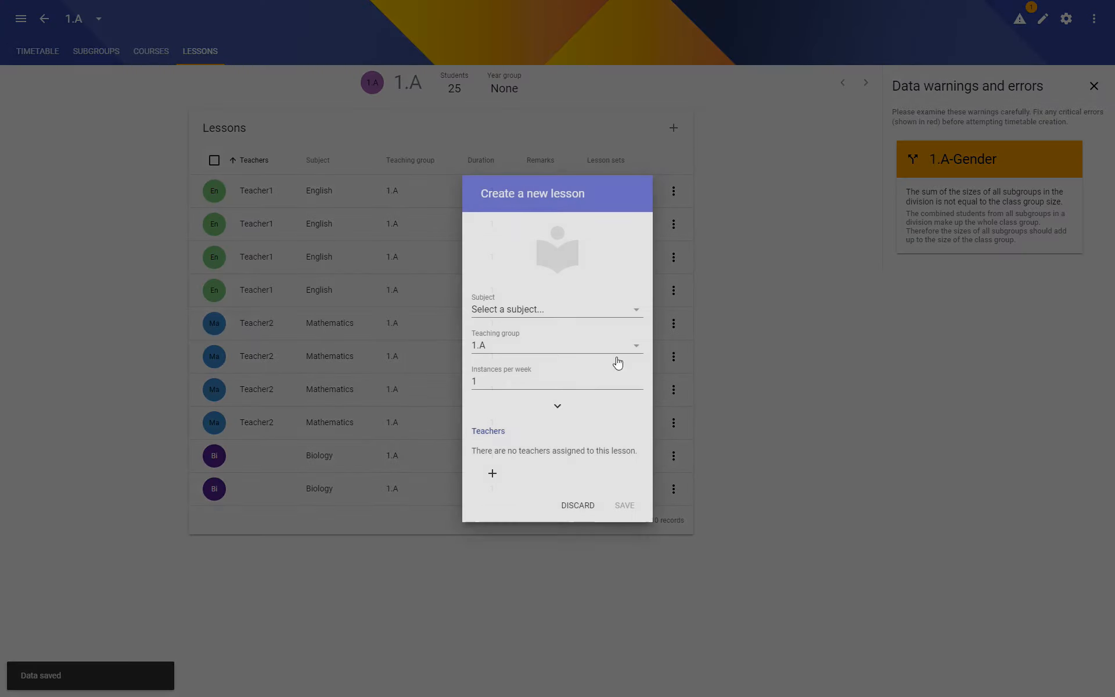
click(602, 310)
scroll(599, 459, down, 3)
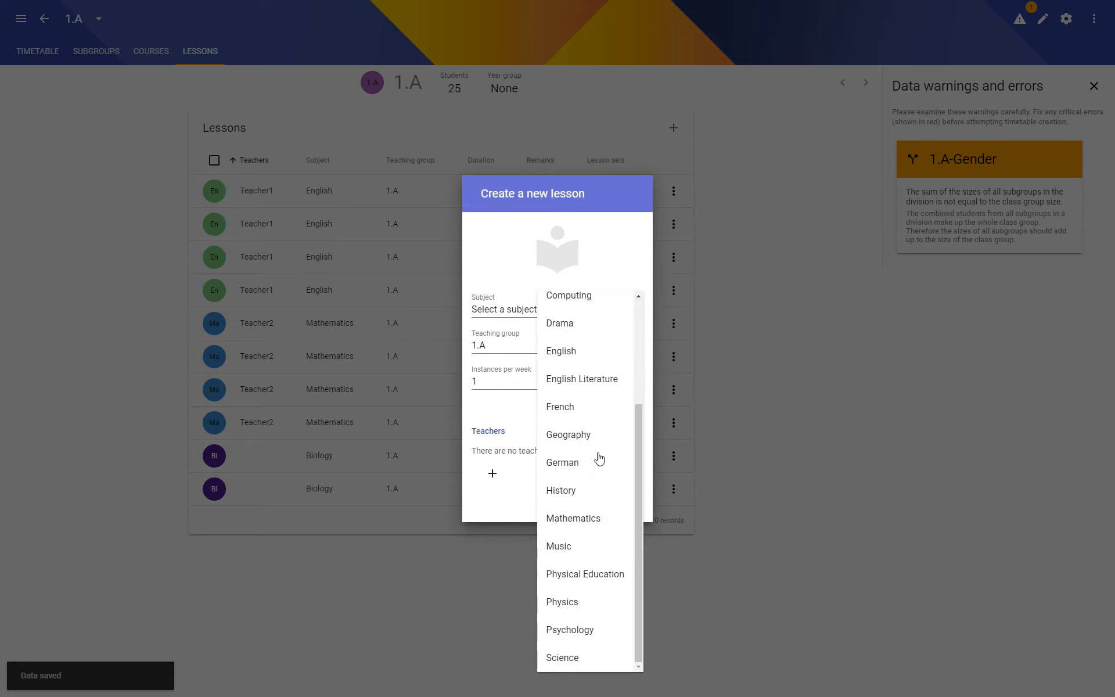
click(568, 432)
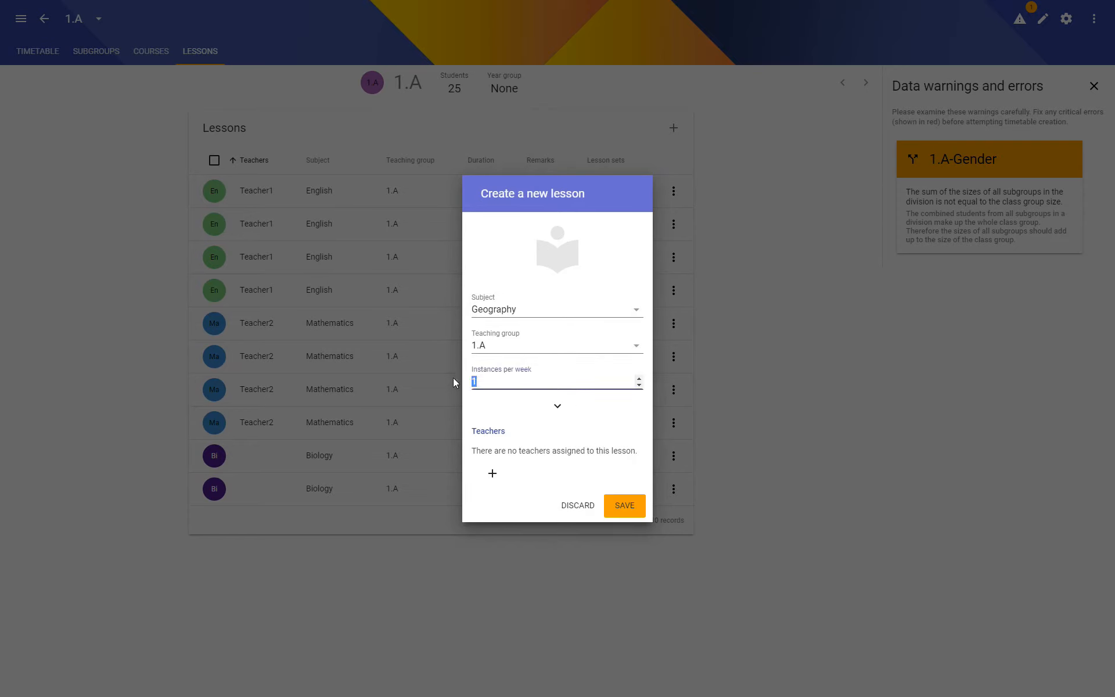
click(493, 473)
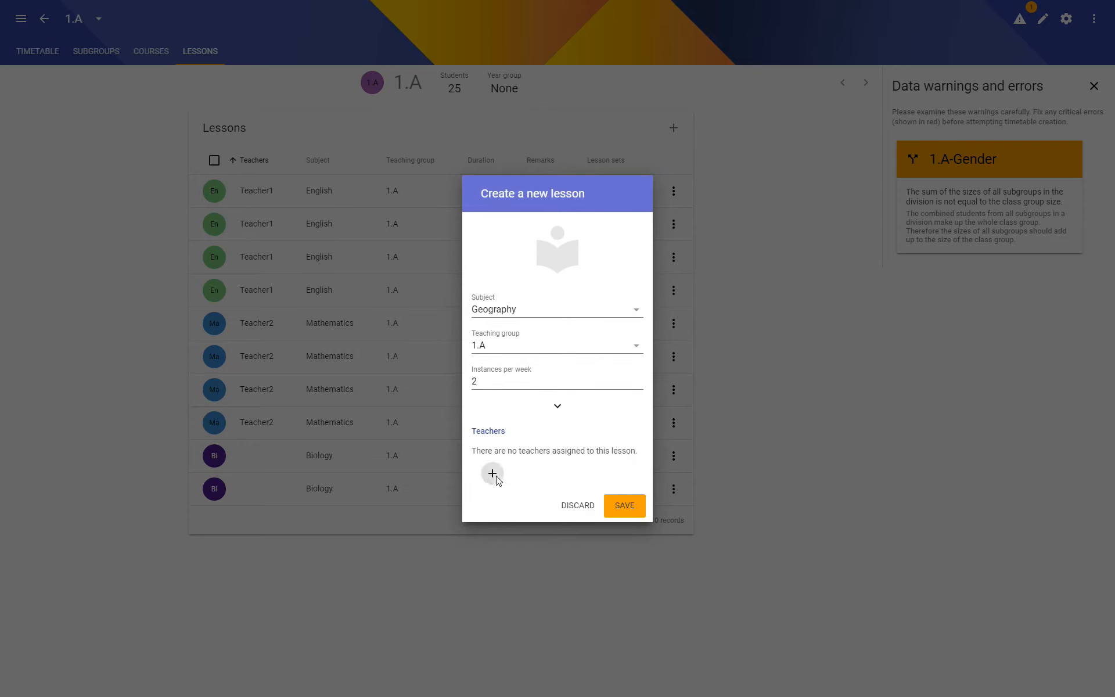
click(505, 515)
click(617, 525)
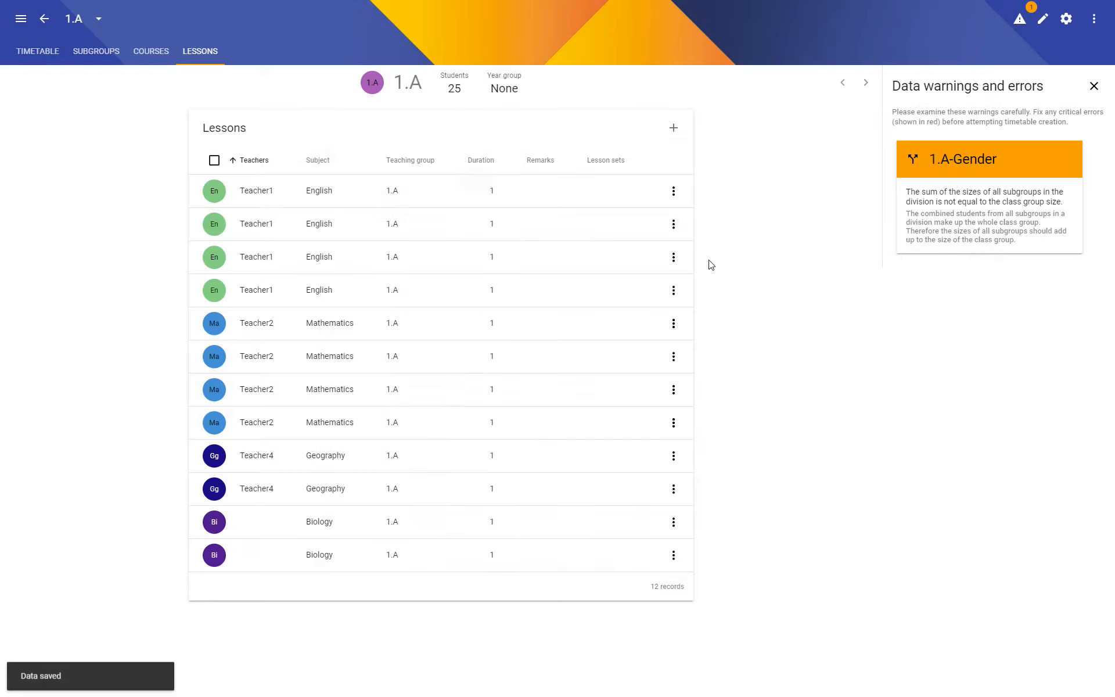
- Create a Physical Education lesson for the 1.A-Boys teaching group with 1 instance per week, taught by Teacher3
click(674, 128)
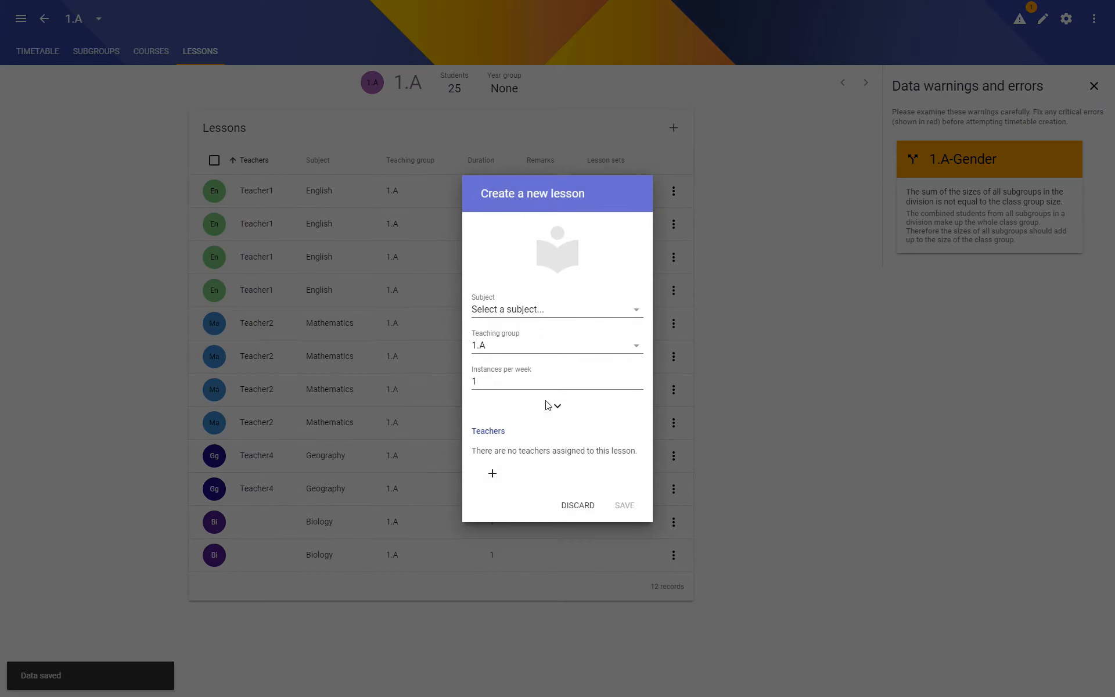
click(547, 304)
scroll(587, 458, down, 3)
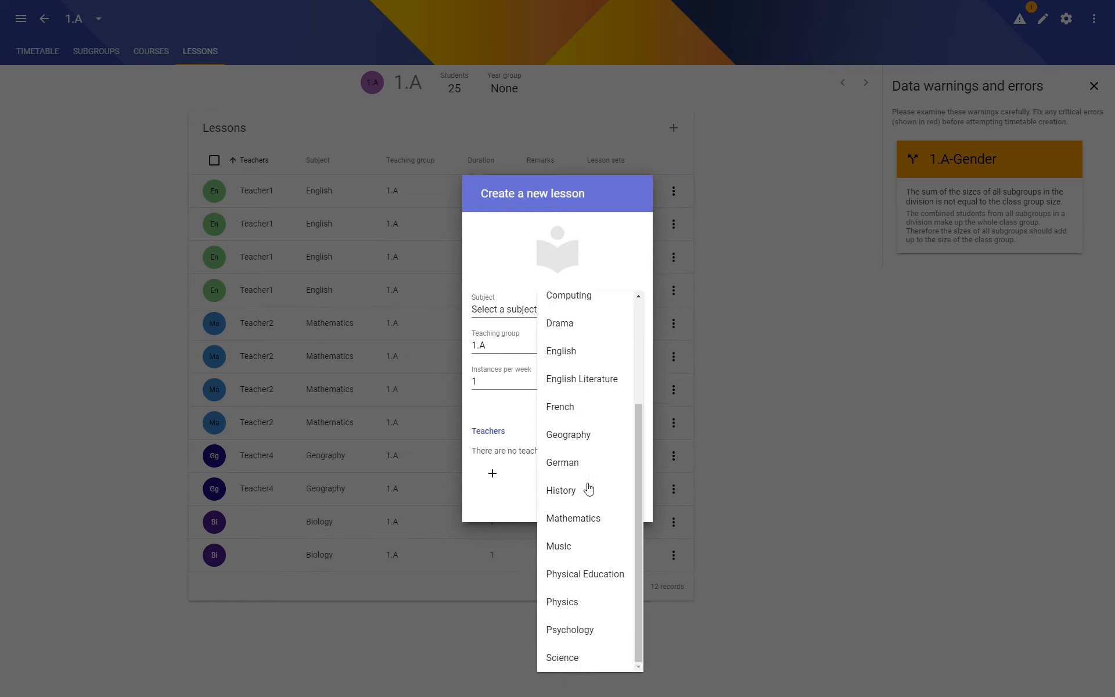
click(574, 572)
click(552, 349)
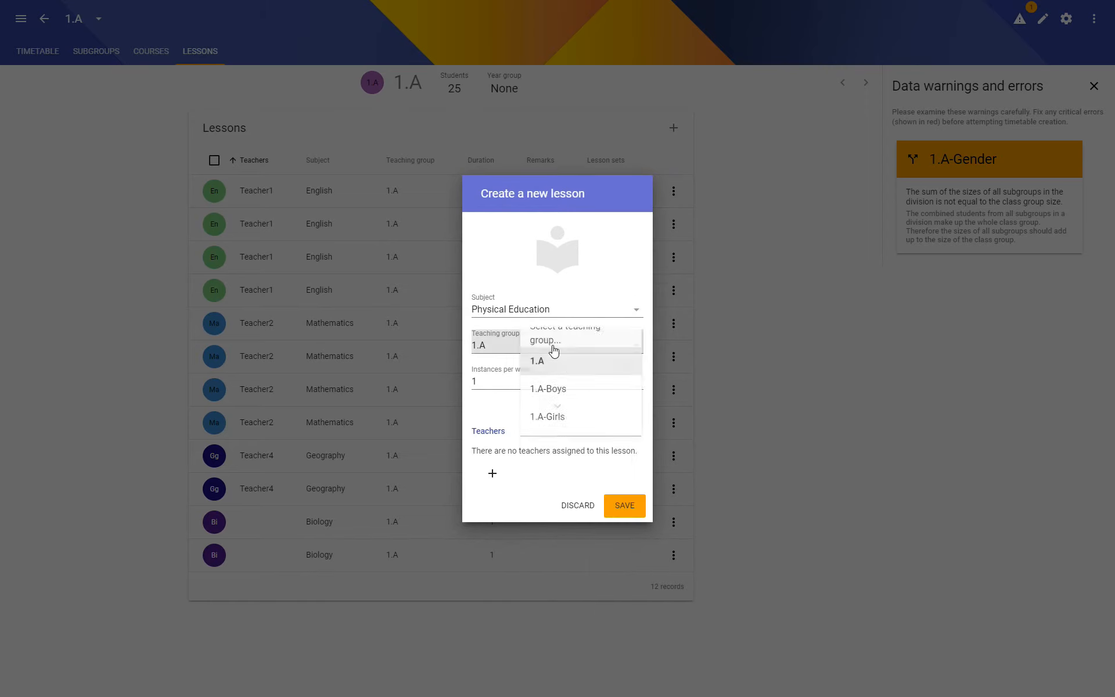
click(566, 399)
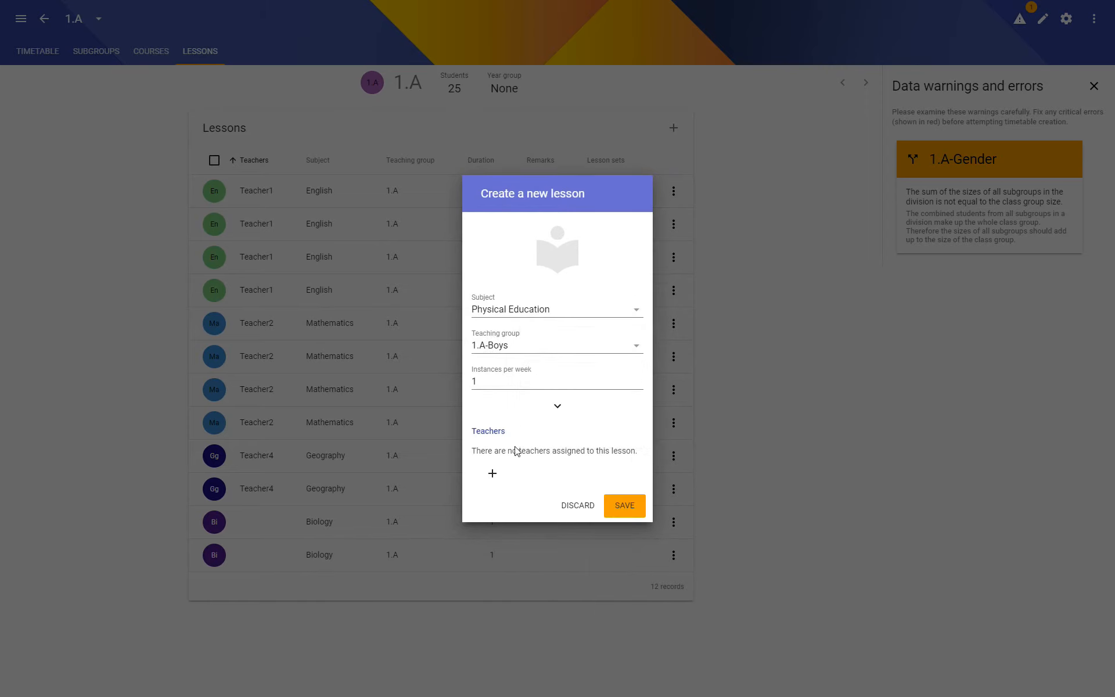
click(493, 475)
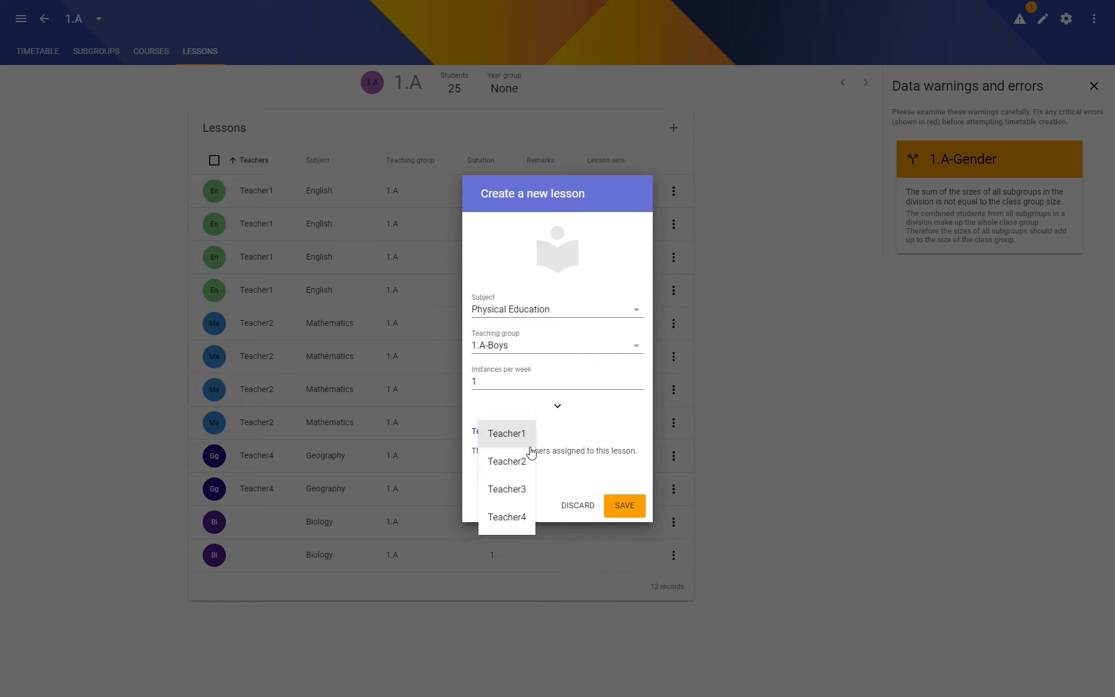
click(506, 491)
click(625, 523)
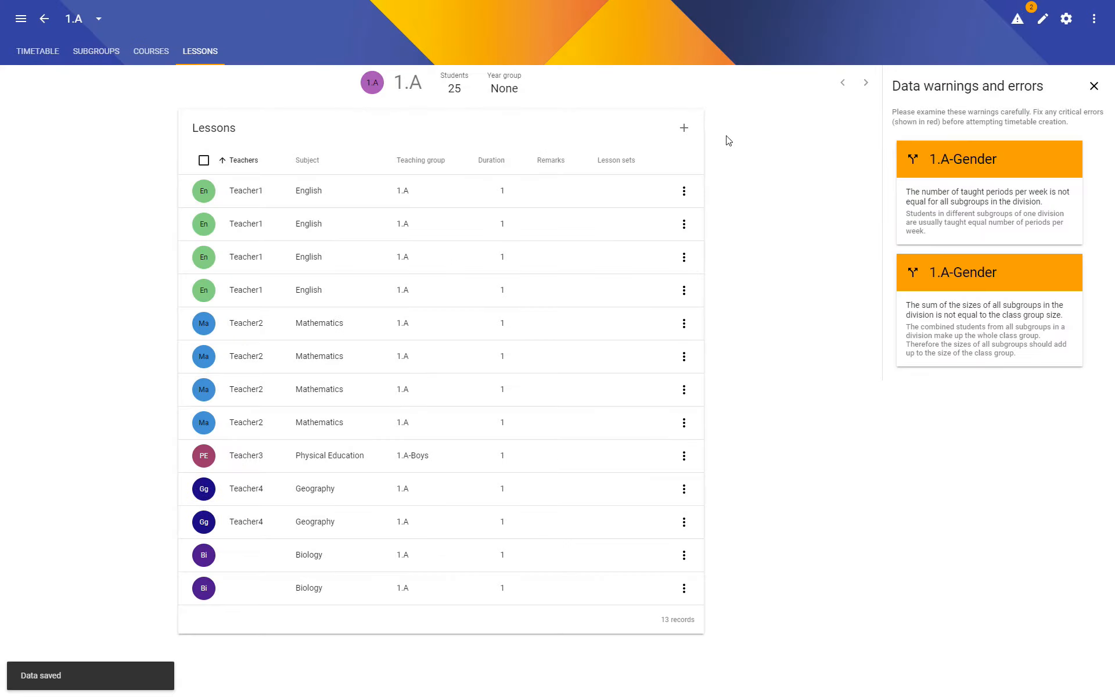
- Create a Physical Education lesson for the 1.A-Girls teaching group with 2 instances per week, taught by Teacher4
click(684, 128)
click(533, 310)
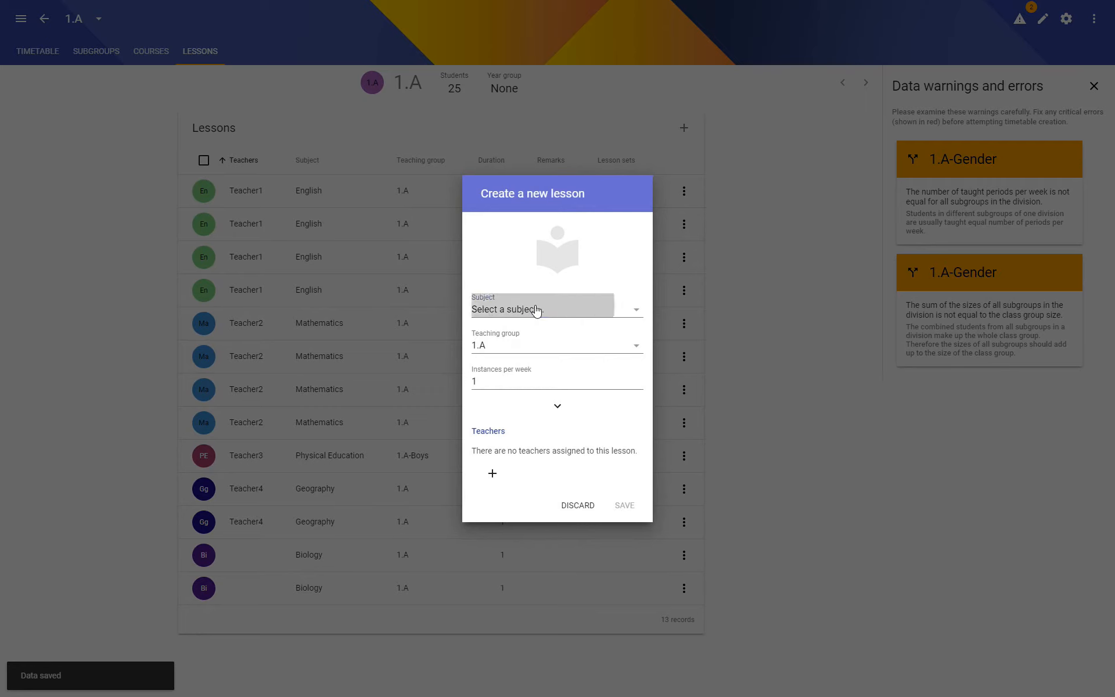
scroll(578, 509, down, 3)
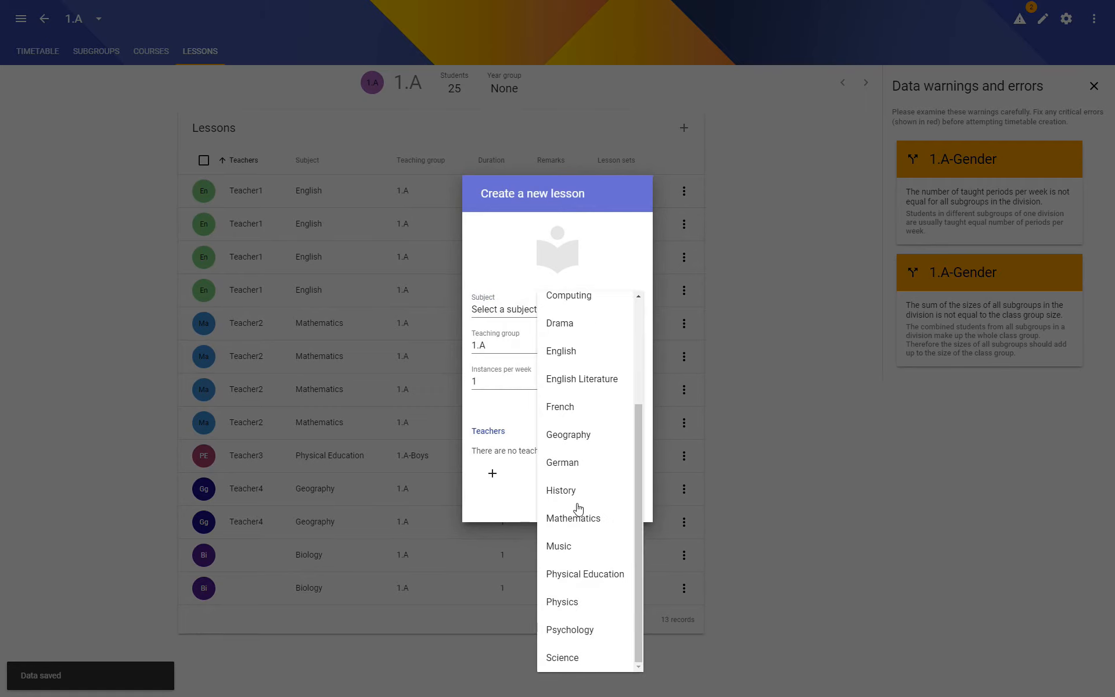
click(568, 587)
double_click(495, 380)
text(2)
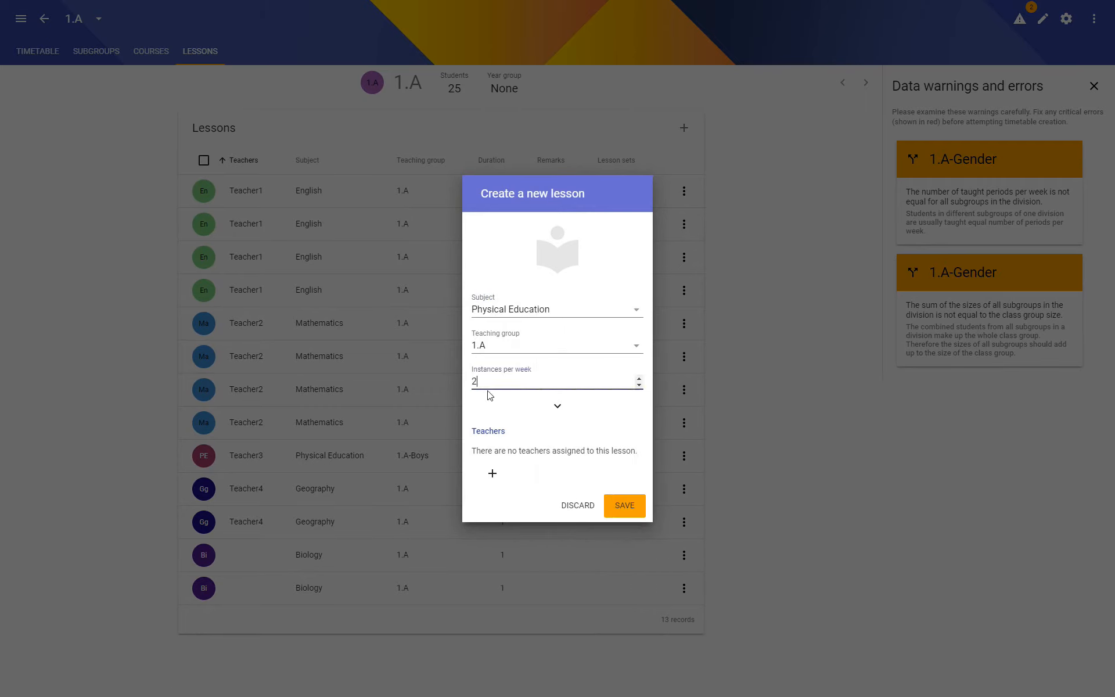
click(549, 356)
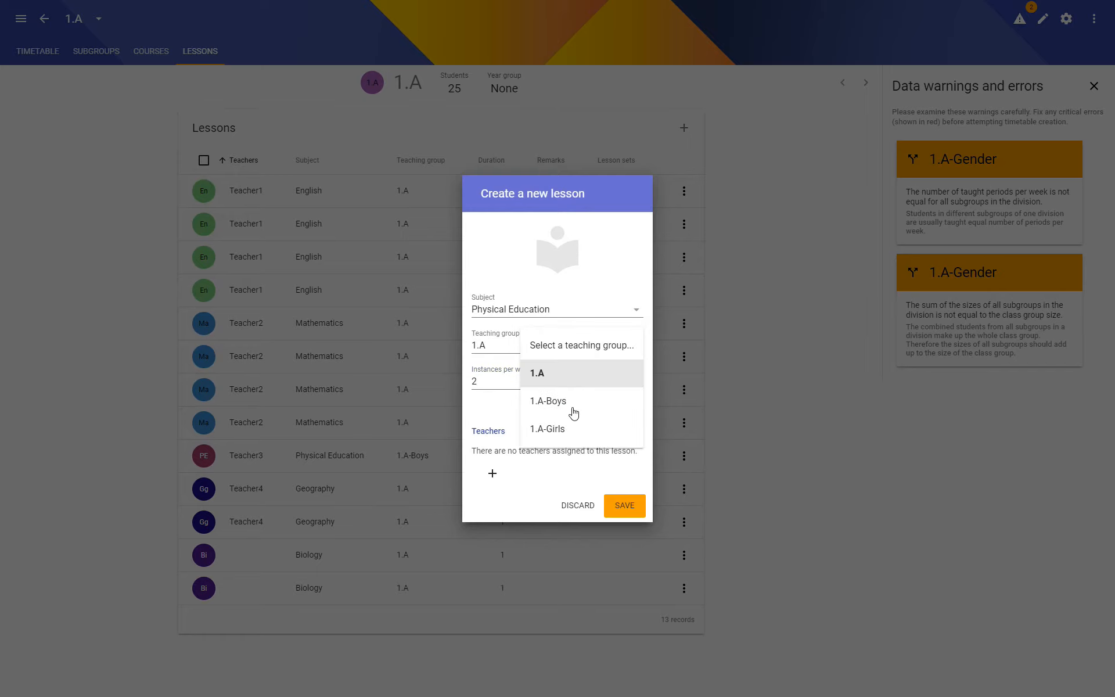
click(563, 430)
click(493, 473)
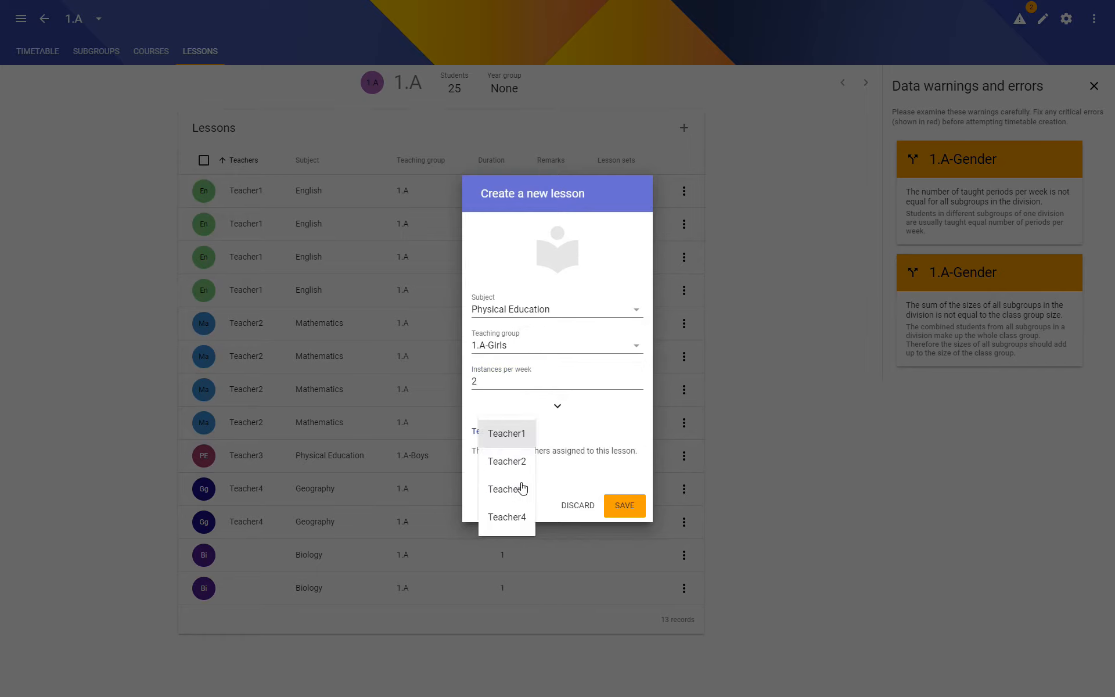
click(514, 519)
click(619, 523)
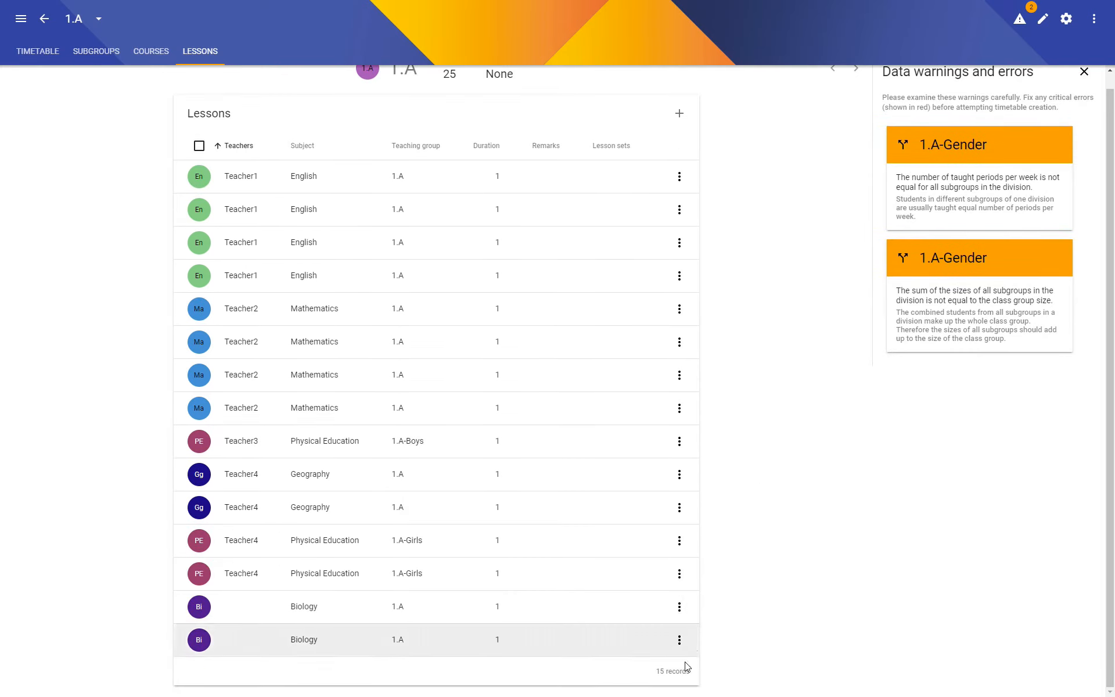
- Open the lessons of the 1.A-Boys subgroup through the 1.A-Gender division and clone its Physical Education lesson
scroll(342, 325, up, 1)
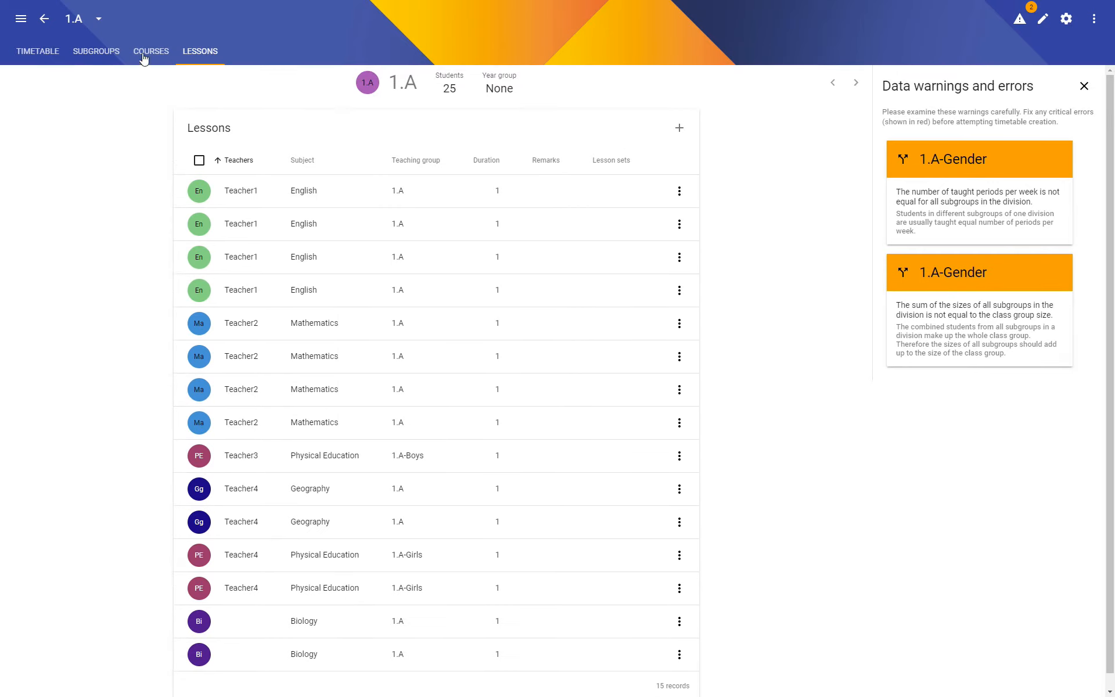
click(42, 22)
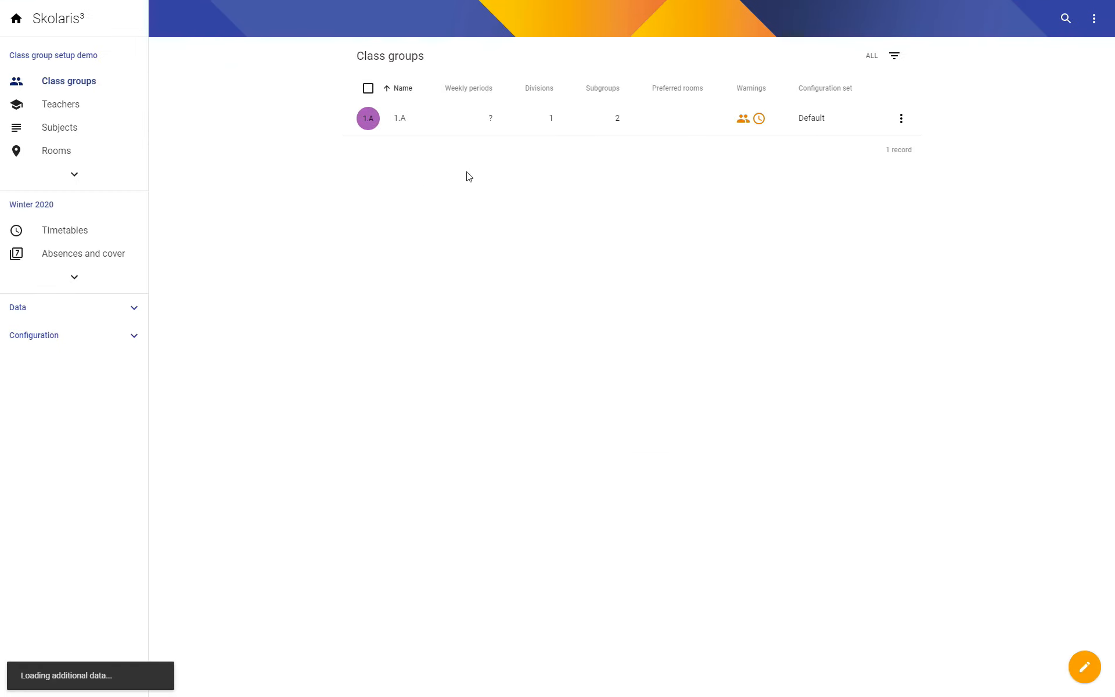
click(399, 124)
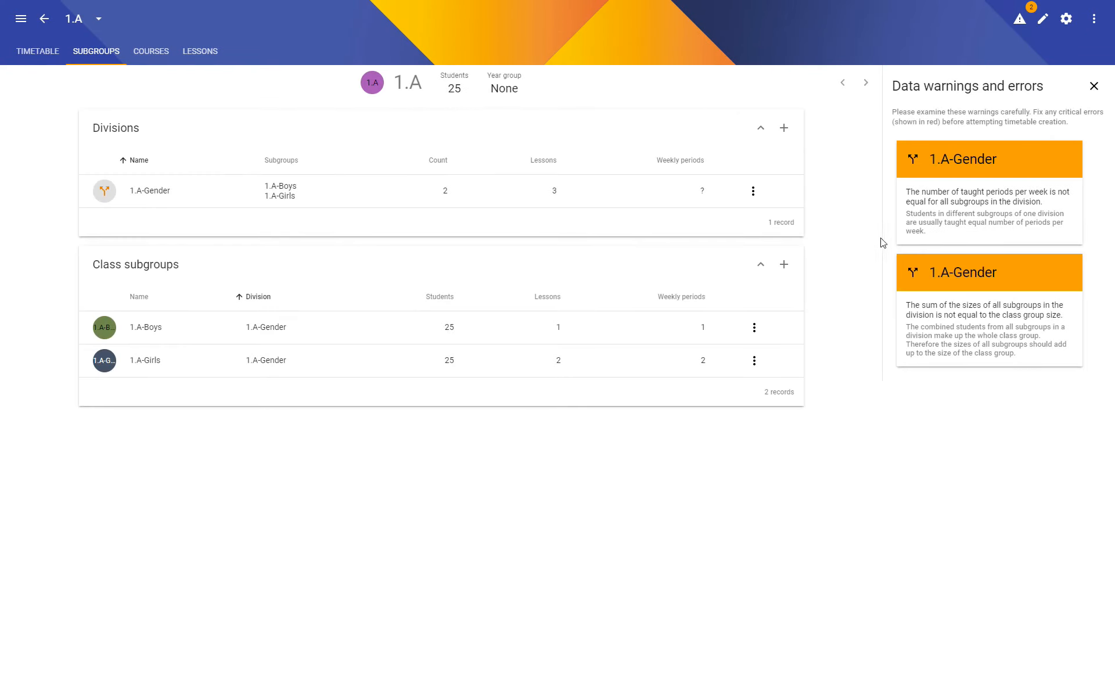
click(148, 193)
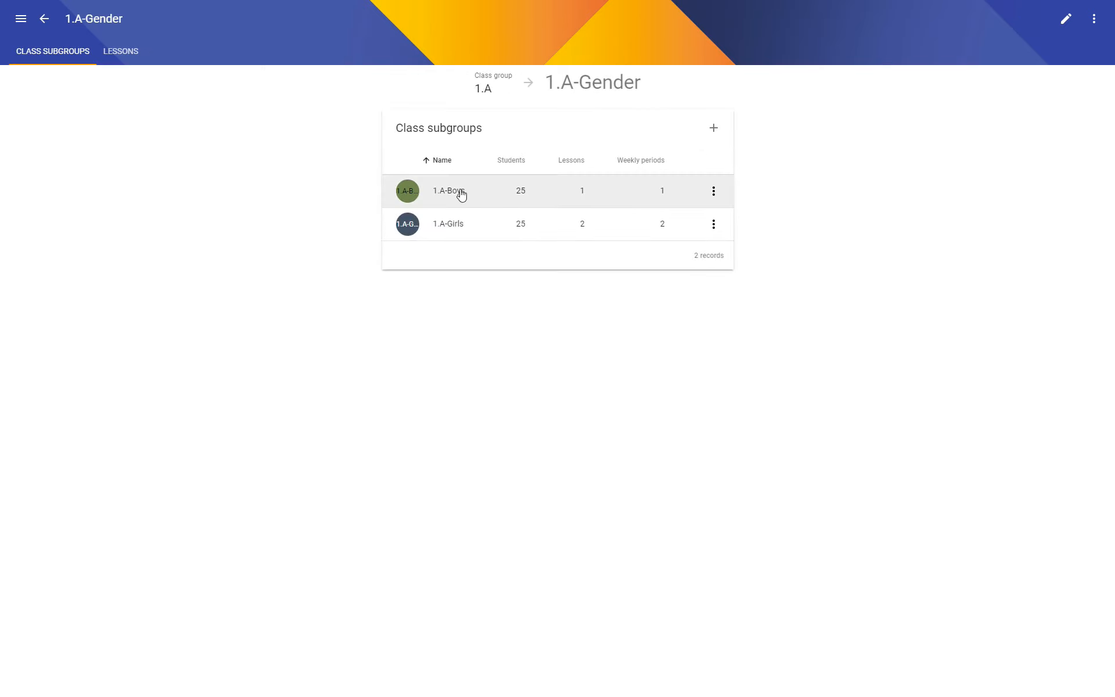
click(457, 195)
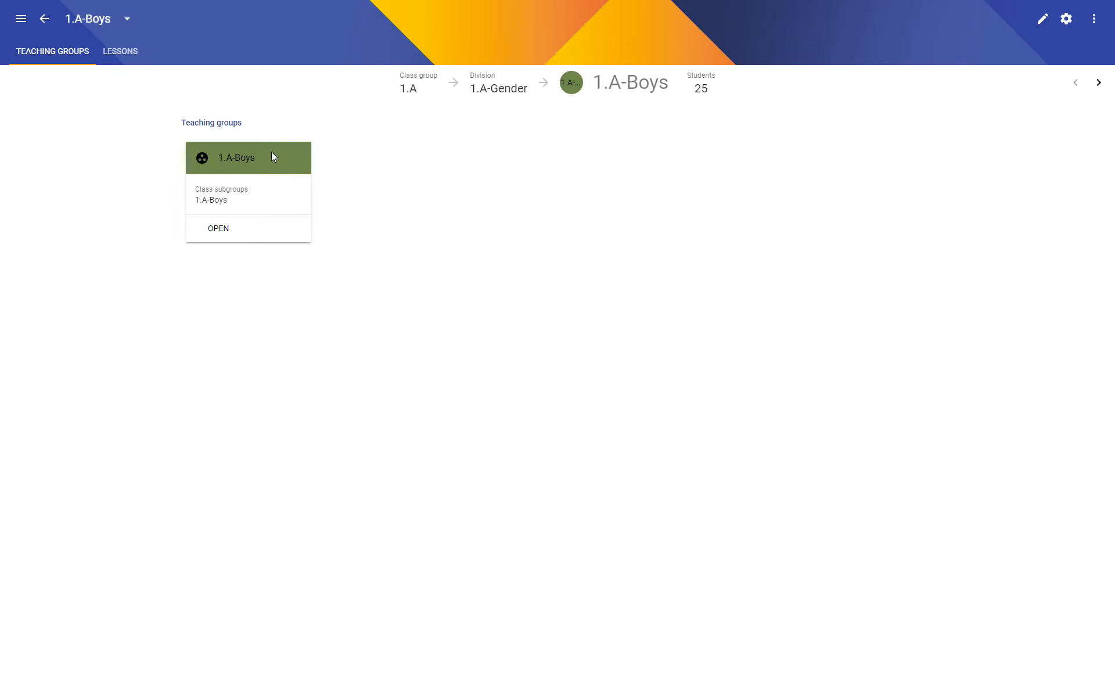
click(116, 52)
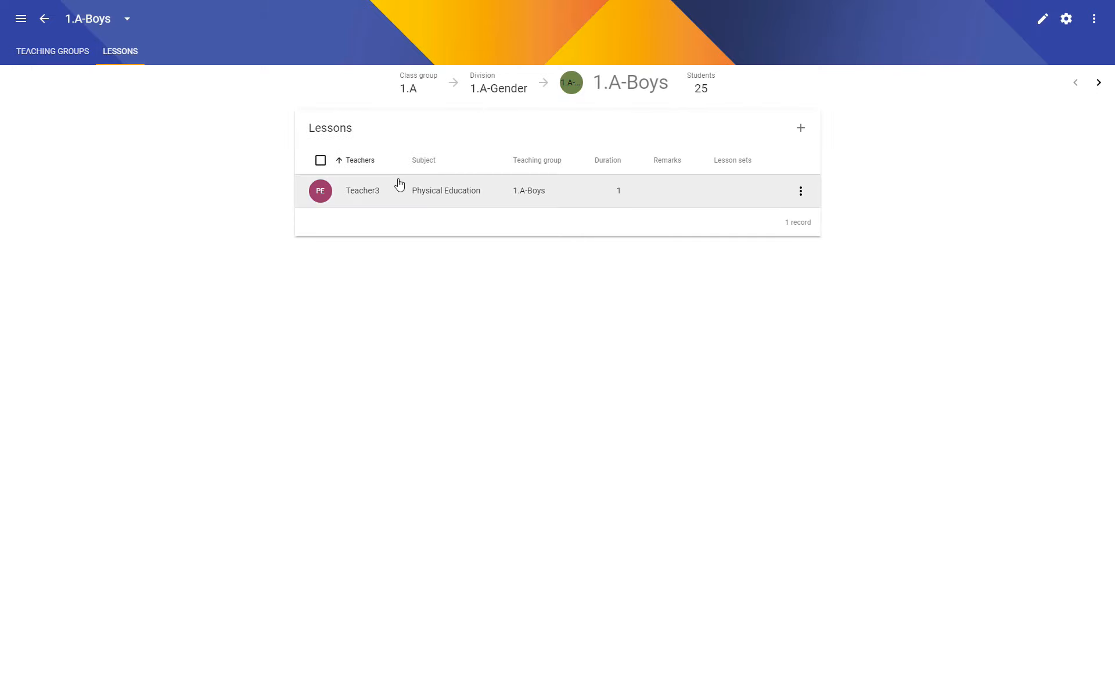
click(801, 192)
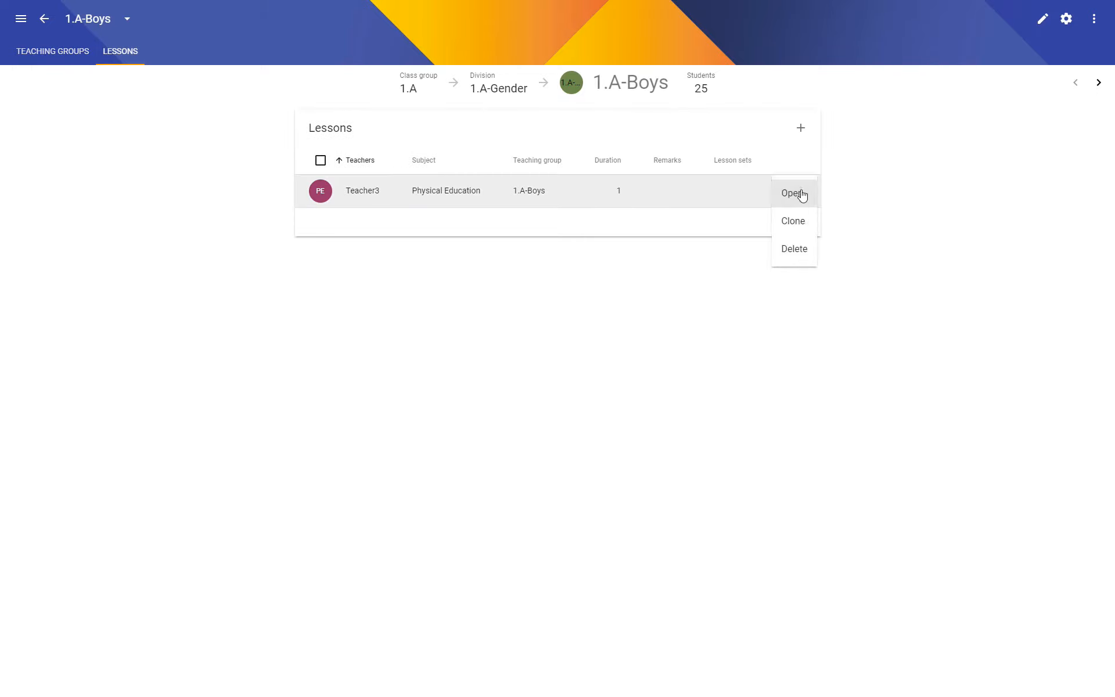
click(795, 220)
key(ctrl+s)
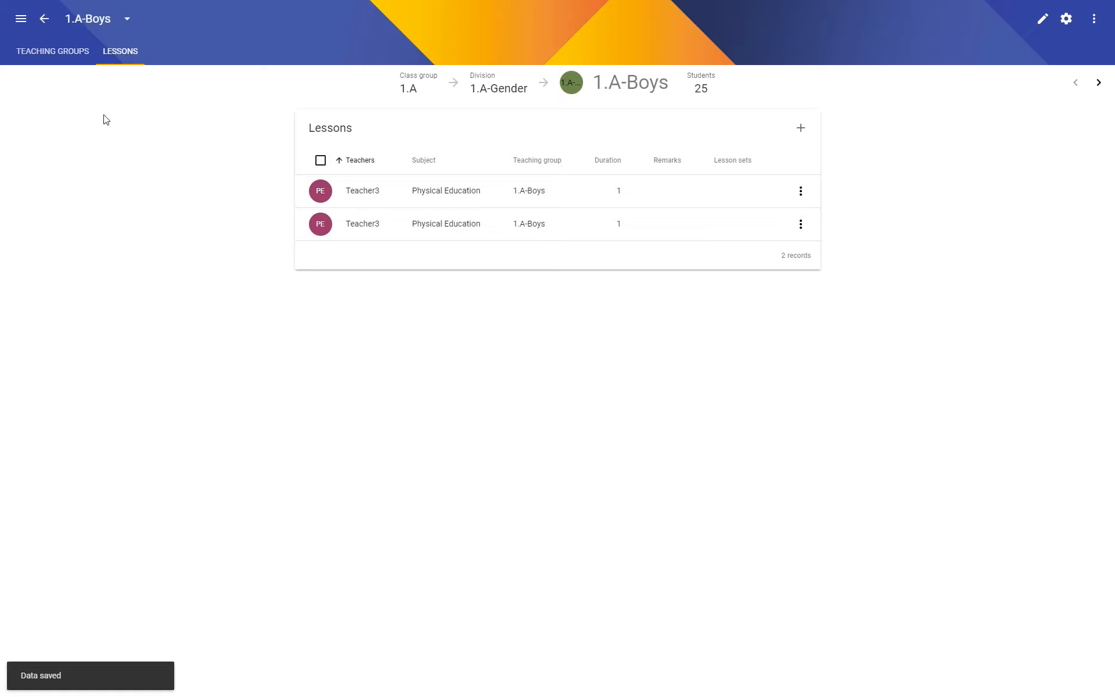
- Return to the class groups overview and create class group 1.B using 1.A as the template
click(44, 20)
click(45, 18)
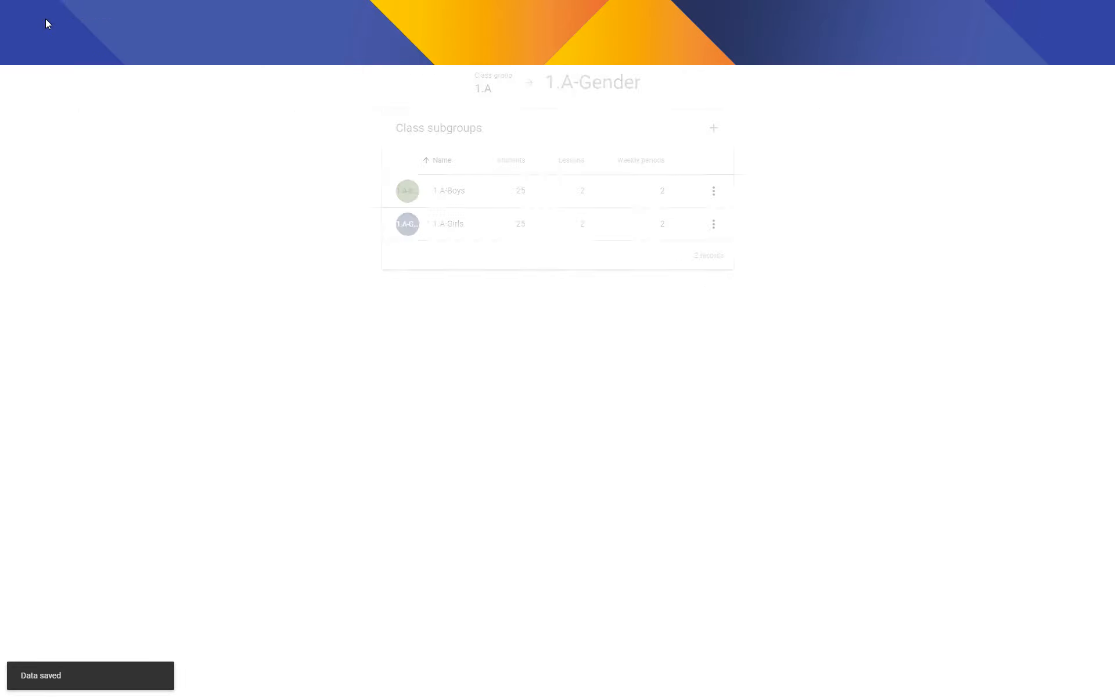
click(46, 21)
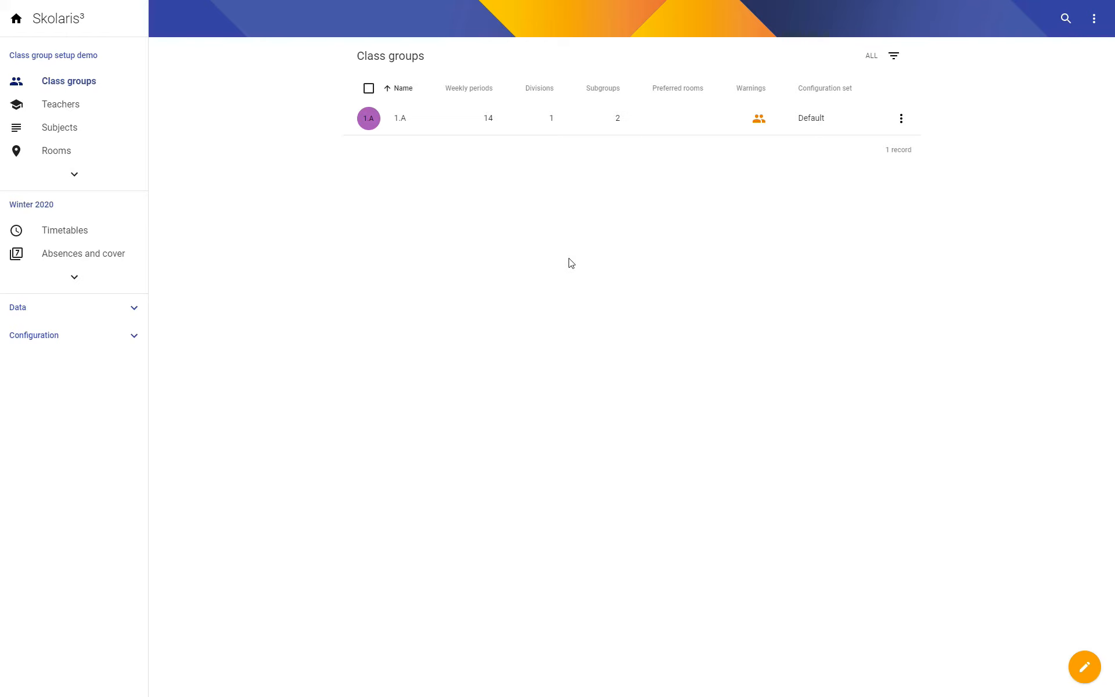
click(1095, 662)
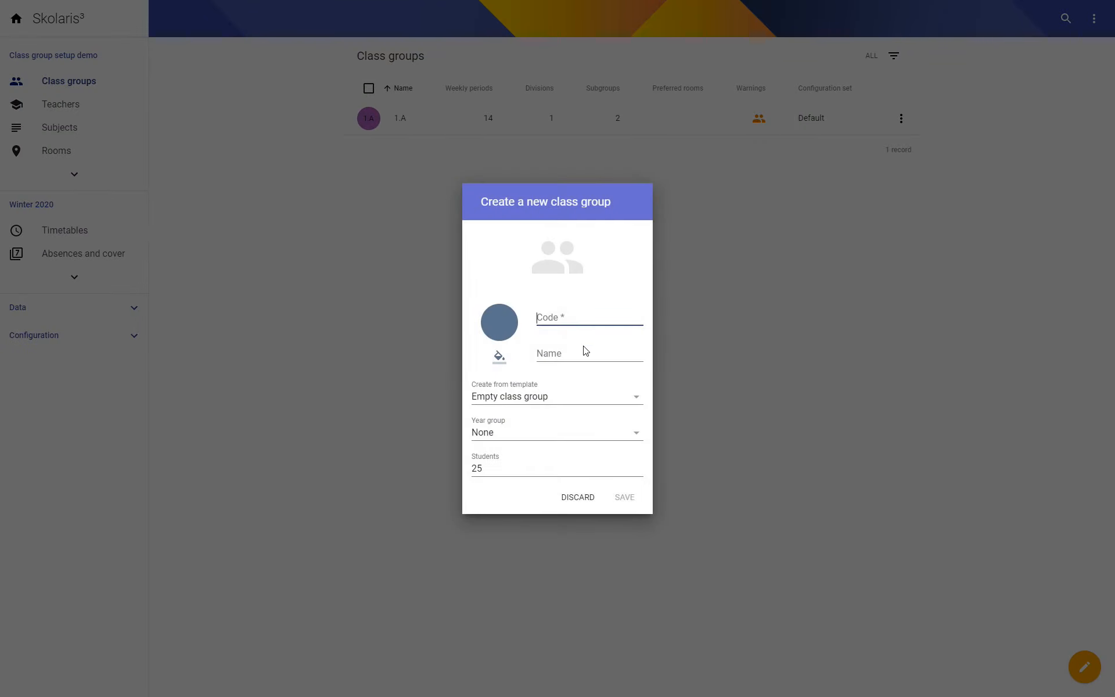
text(1.B)
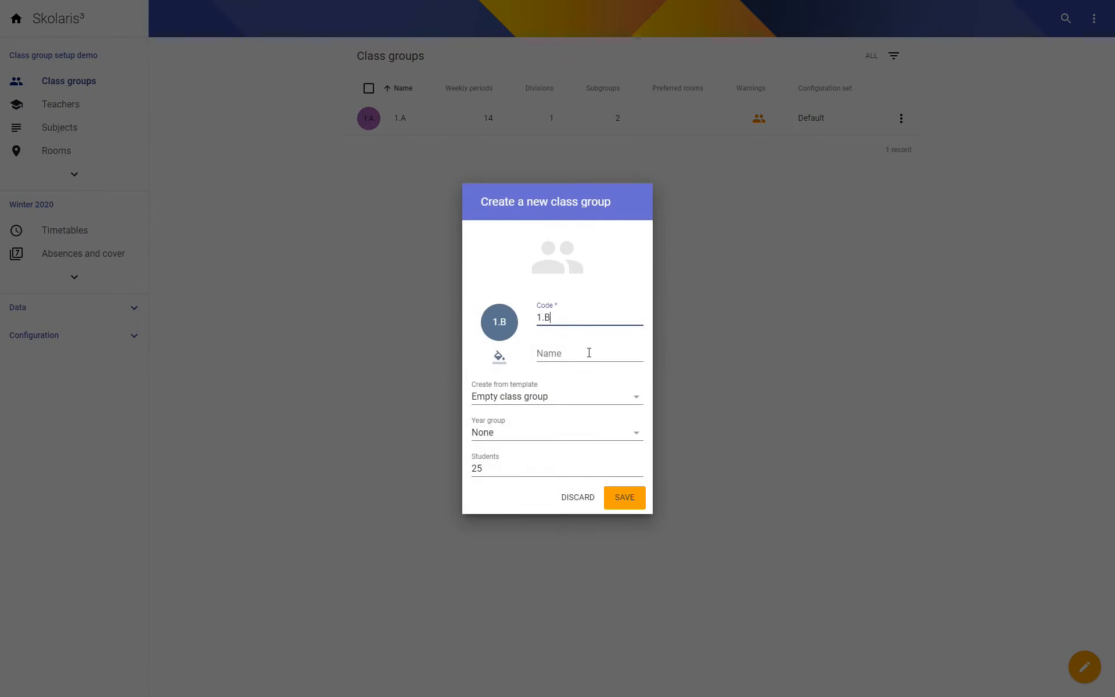
click(531, 396)
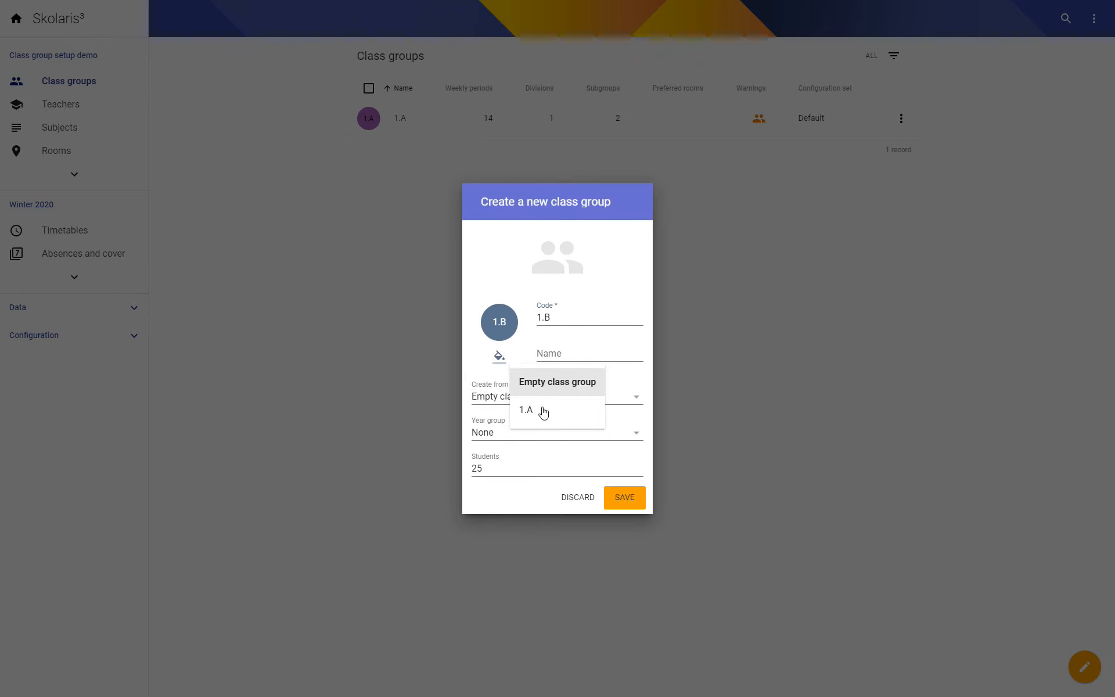
click(534, 410)
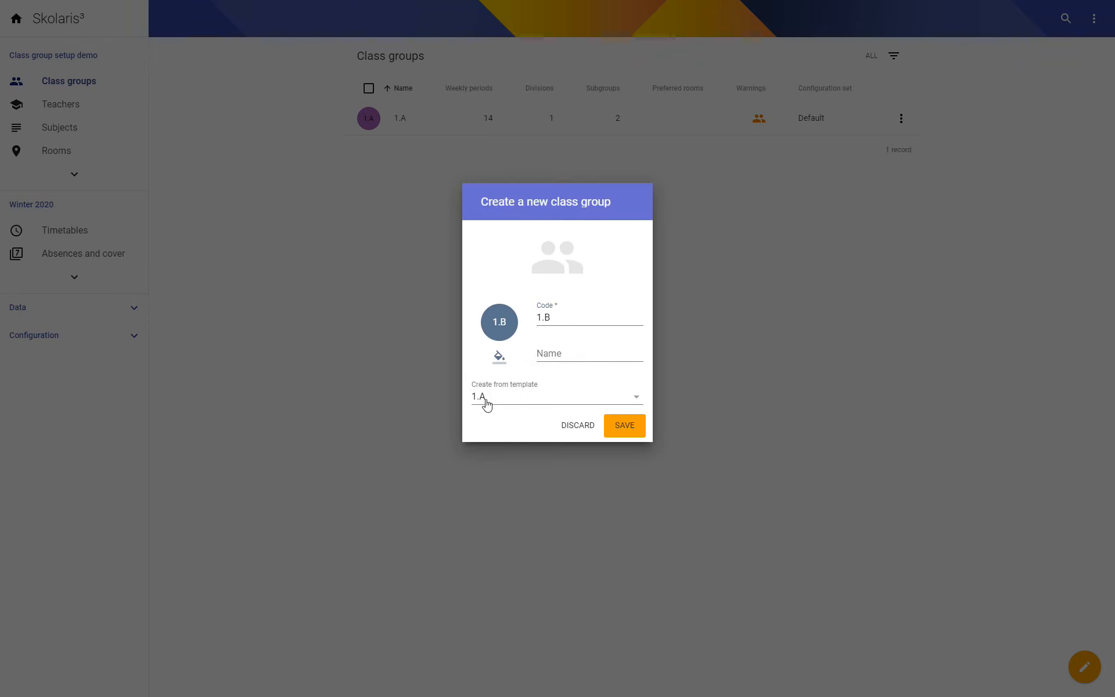
click(631, 427)
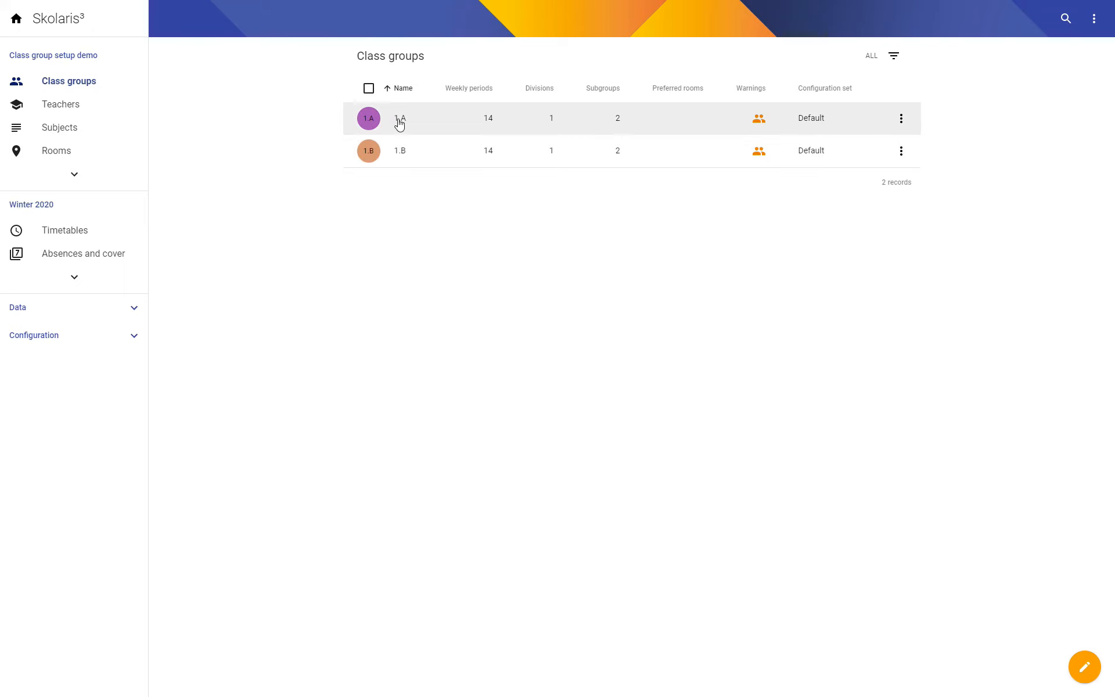
- Open class group 1.B and review the subgroups and lessons copied from the template
click(407, 155)
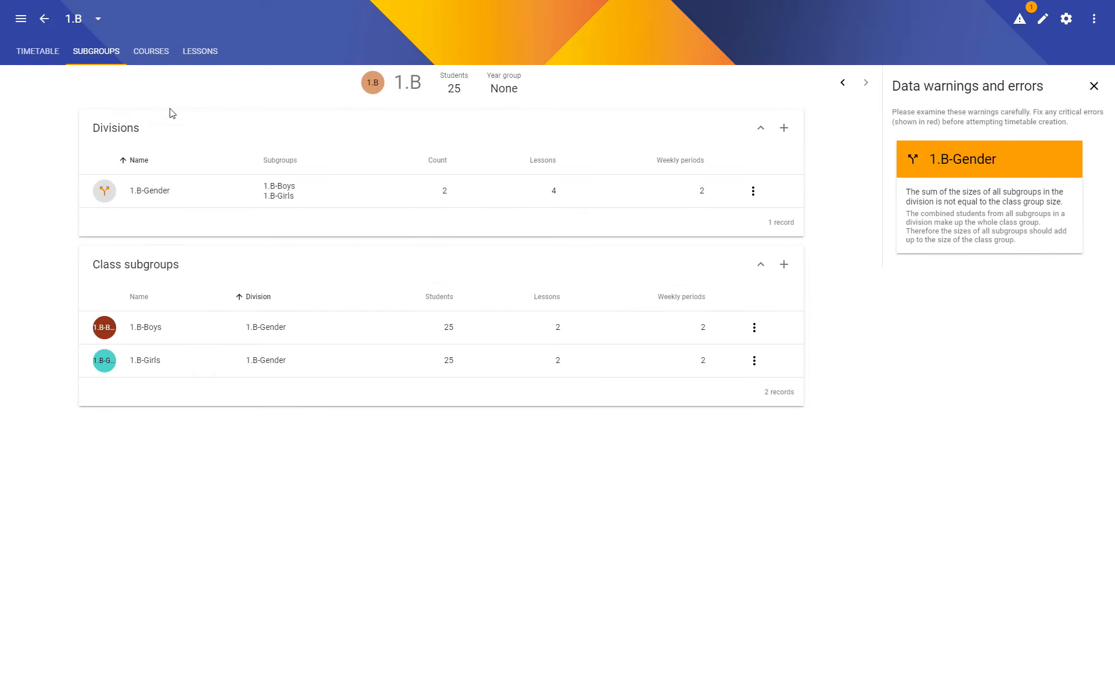
click(235, 295)
click(194, 51)
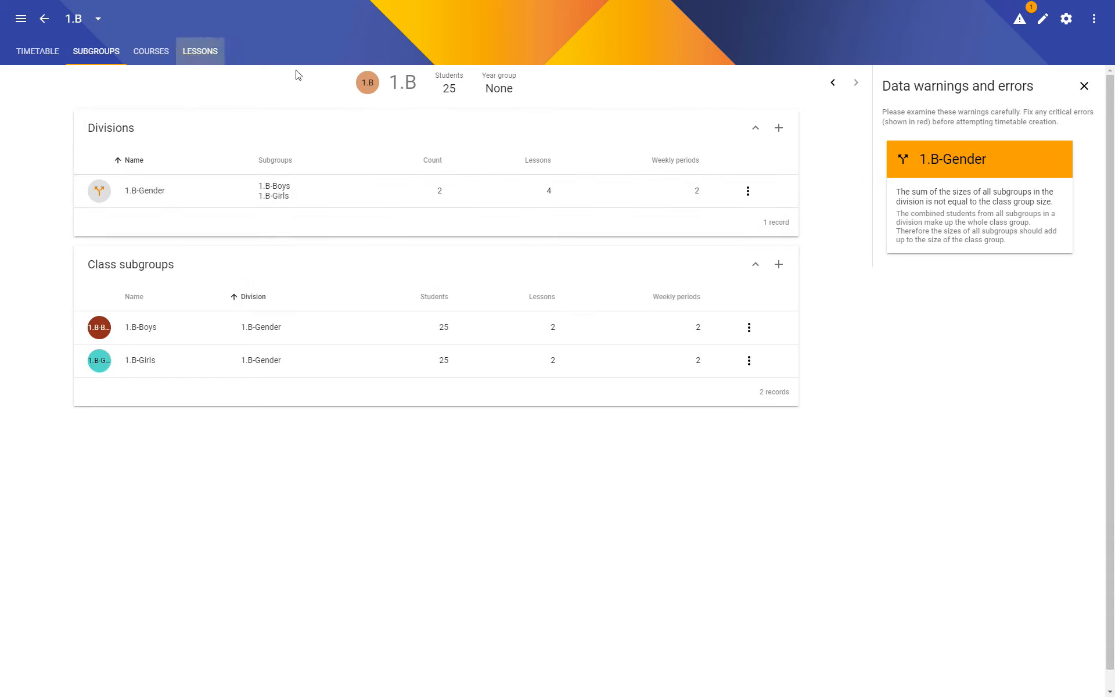
scroll(310, 273, down, 2)
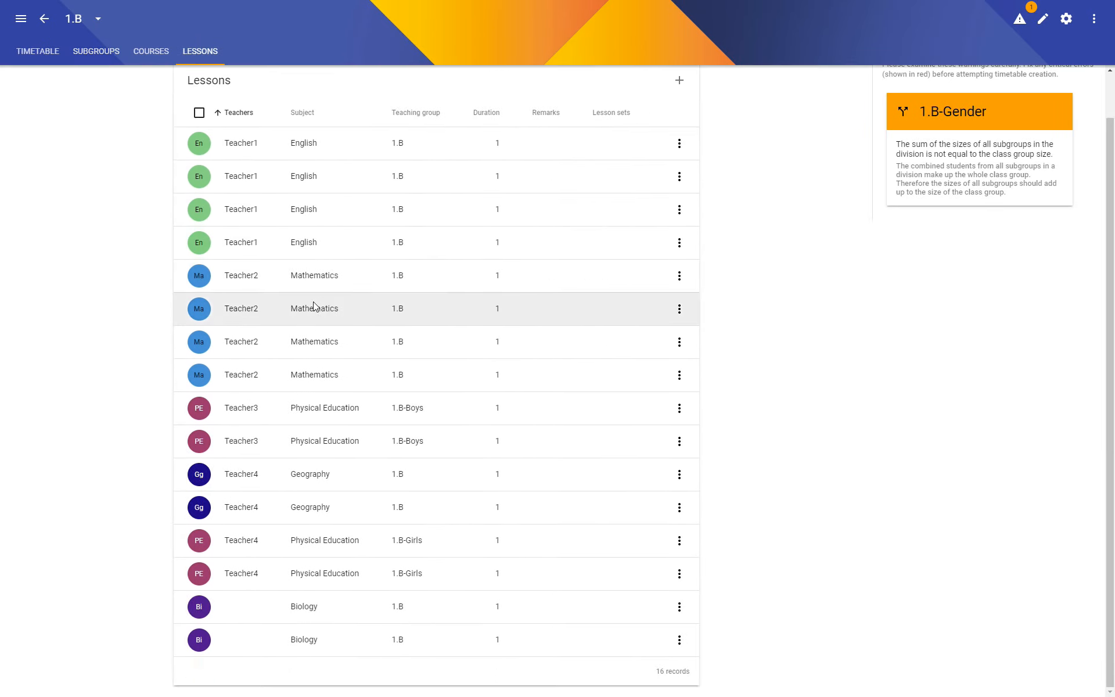
scroll(318, 566, up, 2)
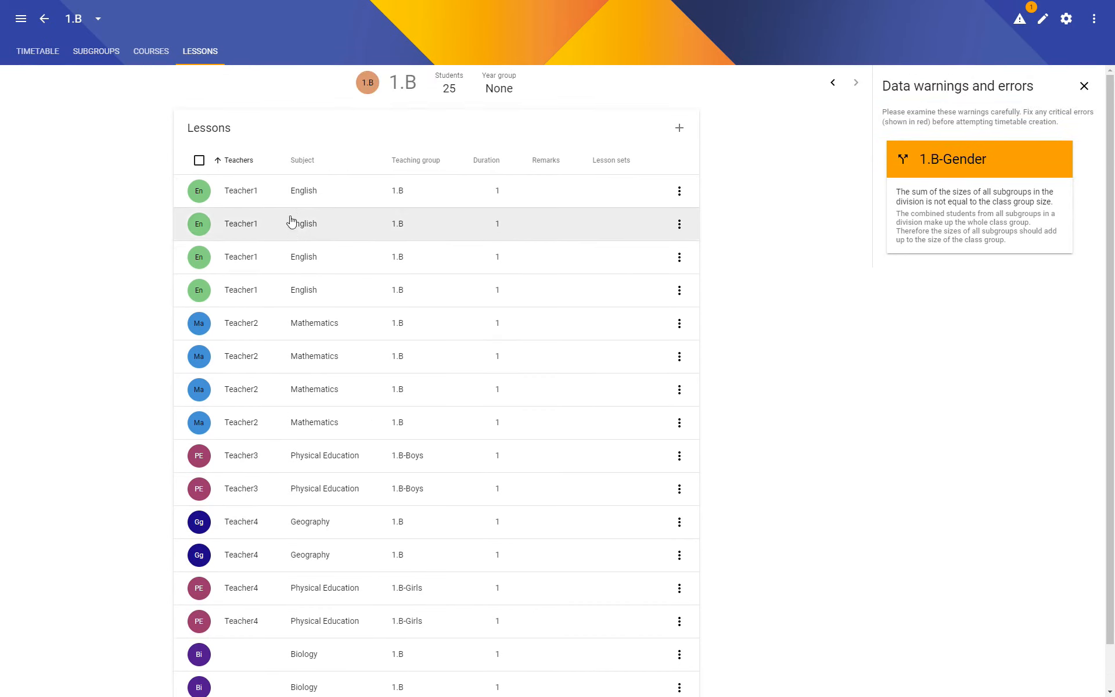
scroll(279, 535, down, 2)
scroll(325, 607, up, 2)
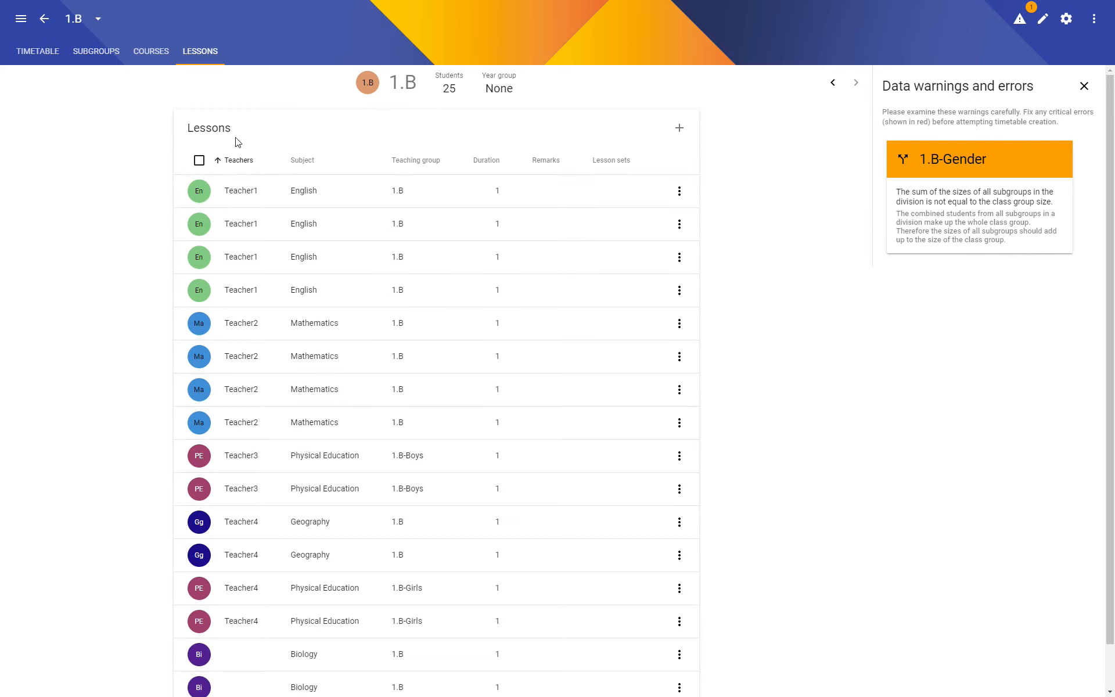
- Change the teacher of all four English lessons in class group 1.B to Teacher3 and save the changes
mouse_move(200, 202)
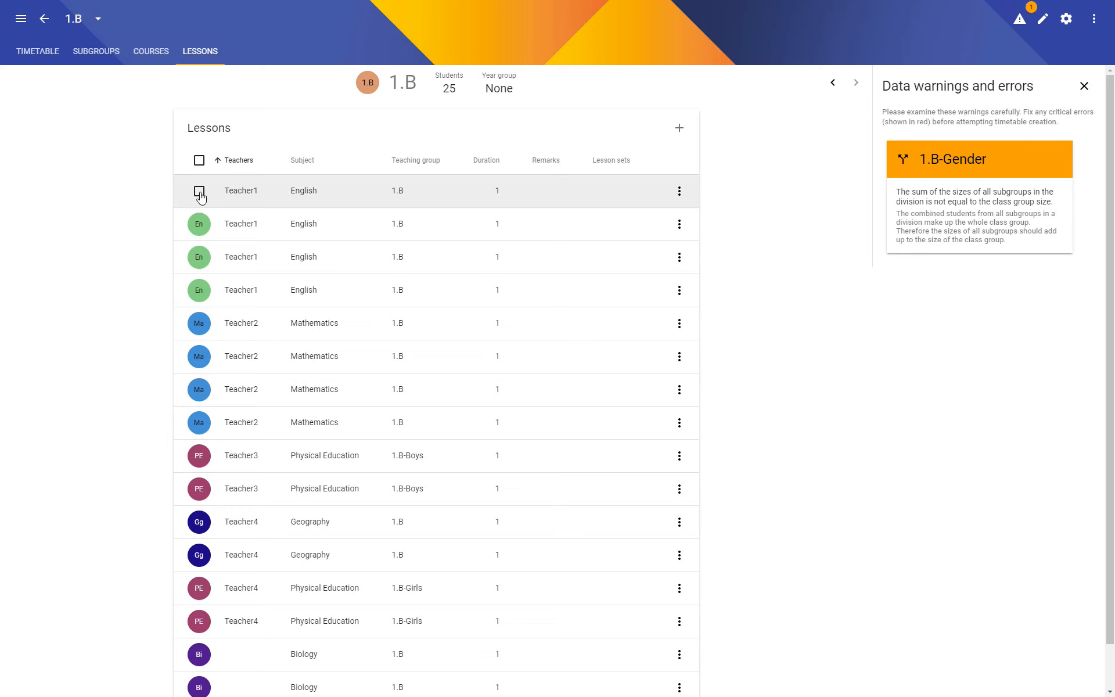
click(199, 191)
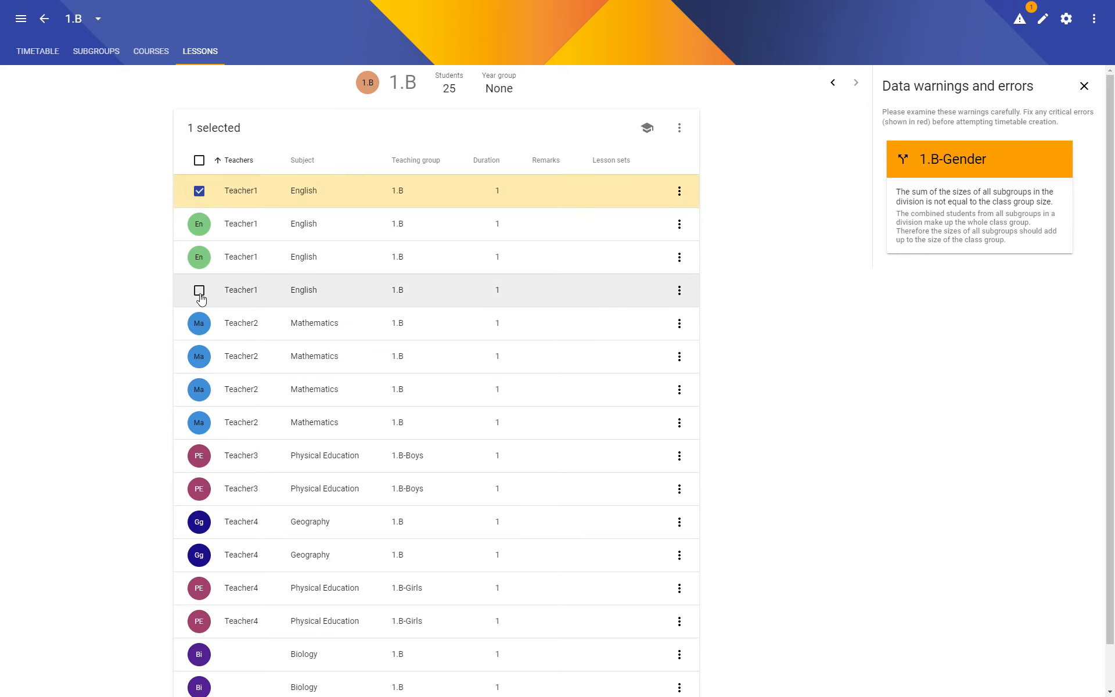
shift+click(200, 291)
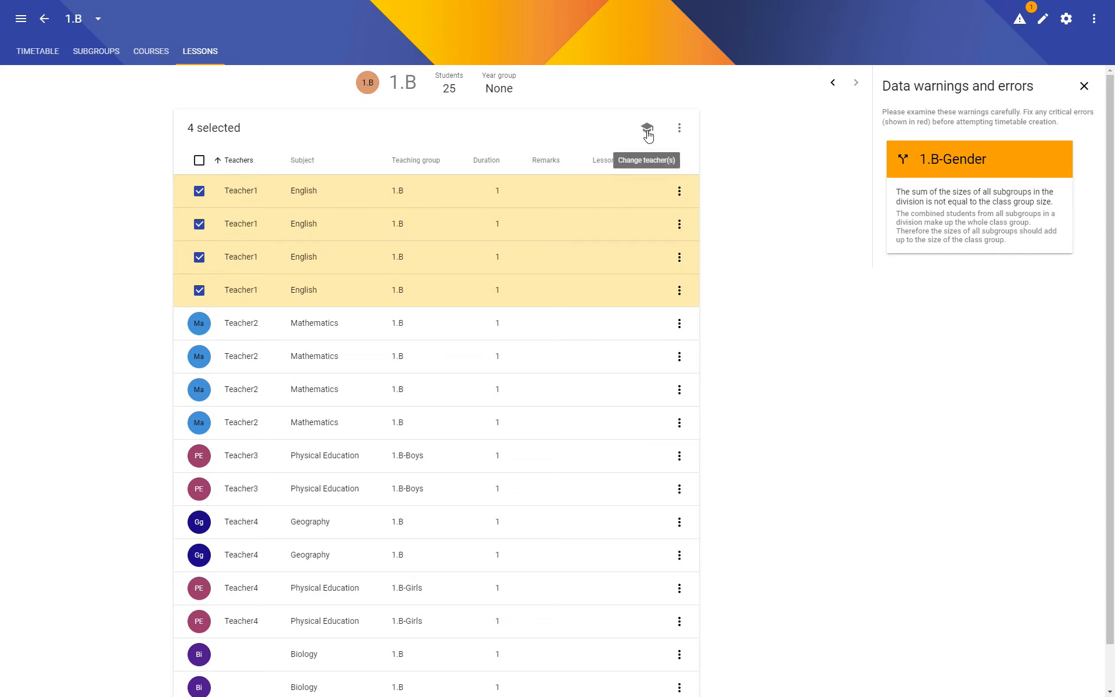
click(648, 132)
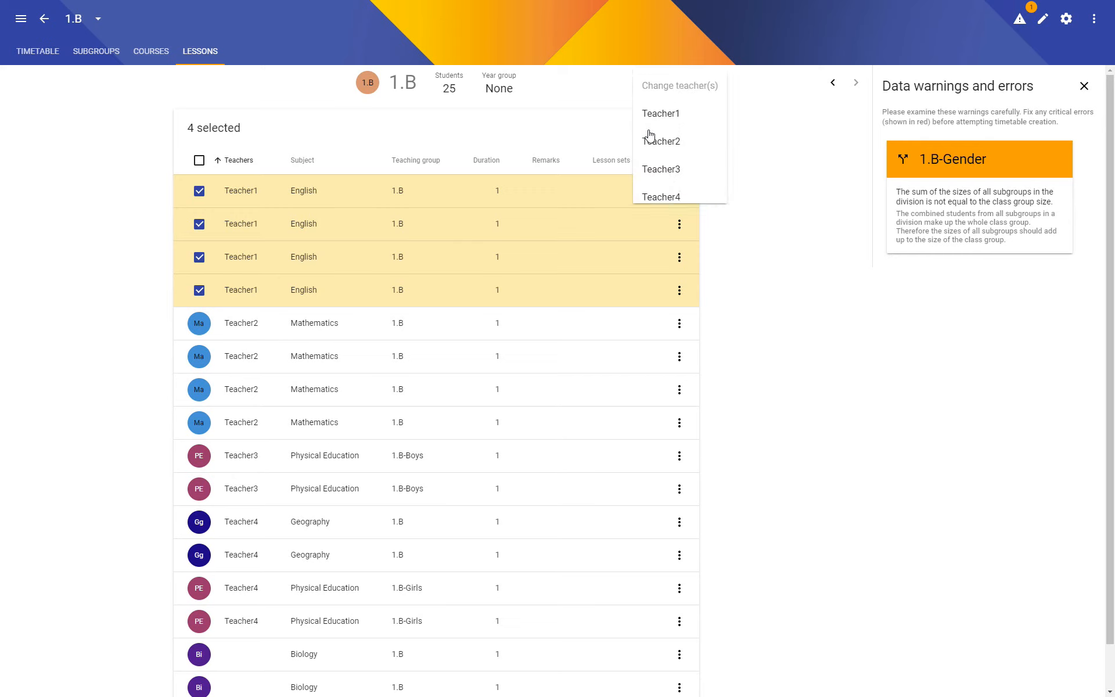
scroll(720, 122, down, 1)
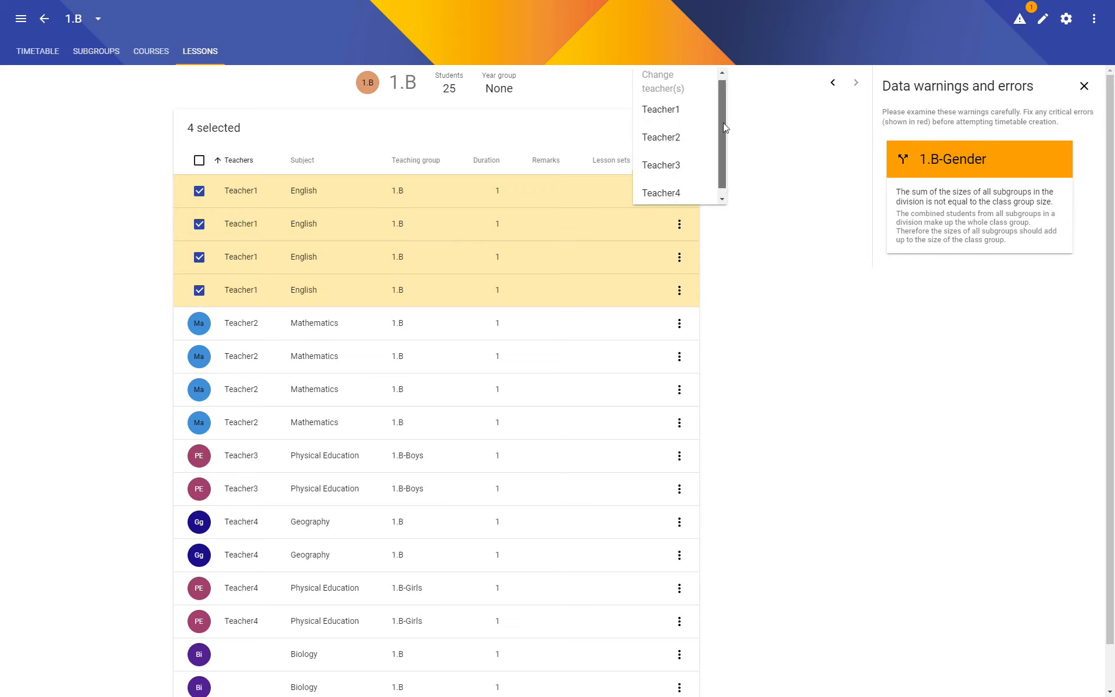
click(662, 158)
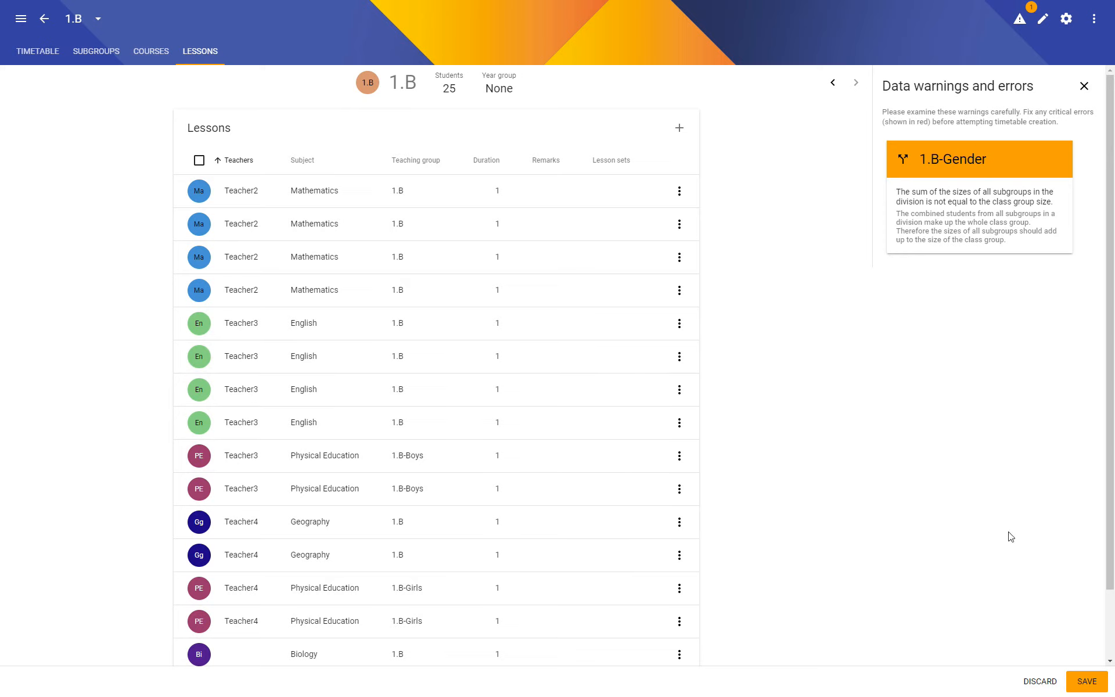
click(1086, 681)
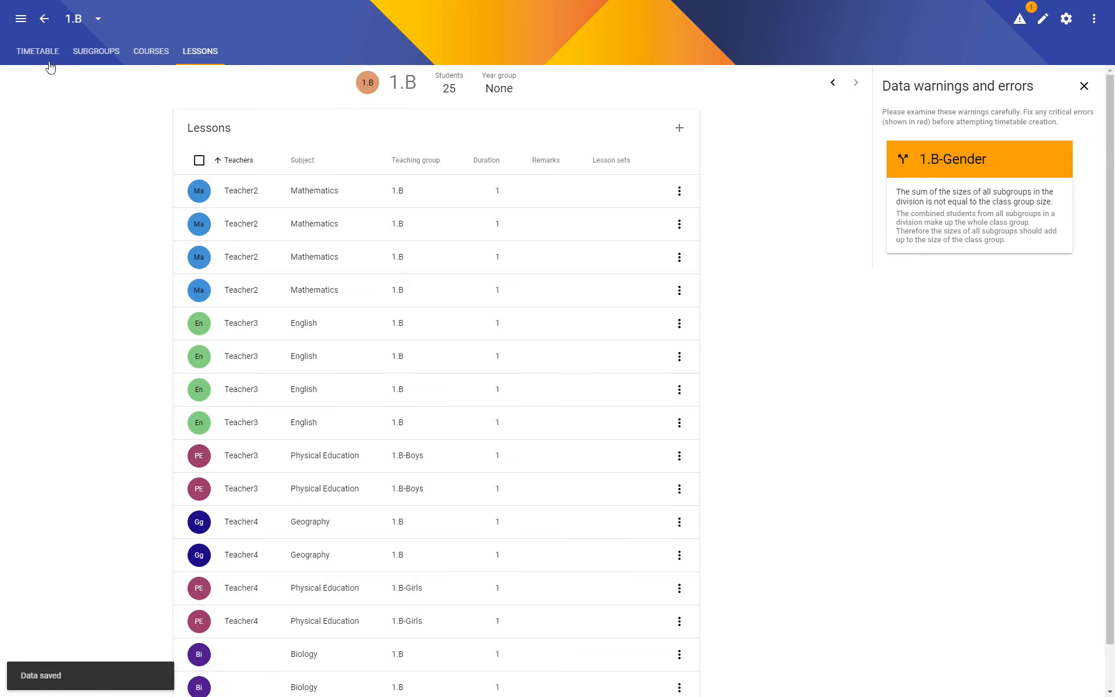
- Return to the class groups overview and create class group 1.C using 1.B as the template
click(44, 20)
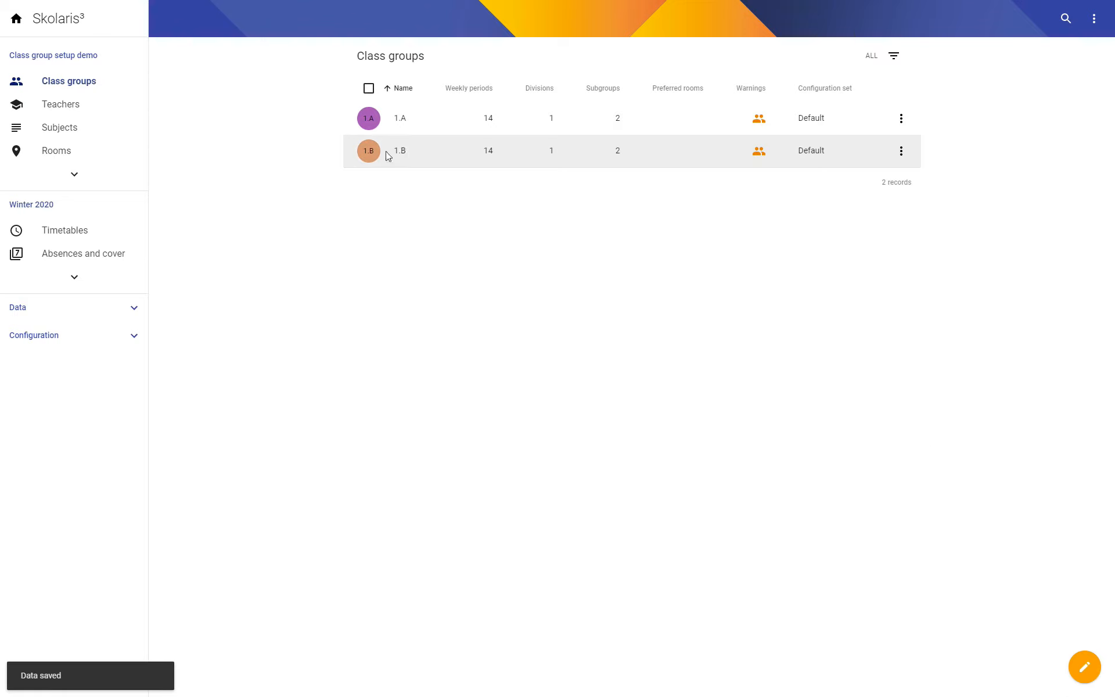
click(1084, 667)
text(1.C)
click(548, 394)
click(517, 424)
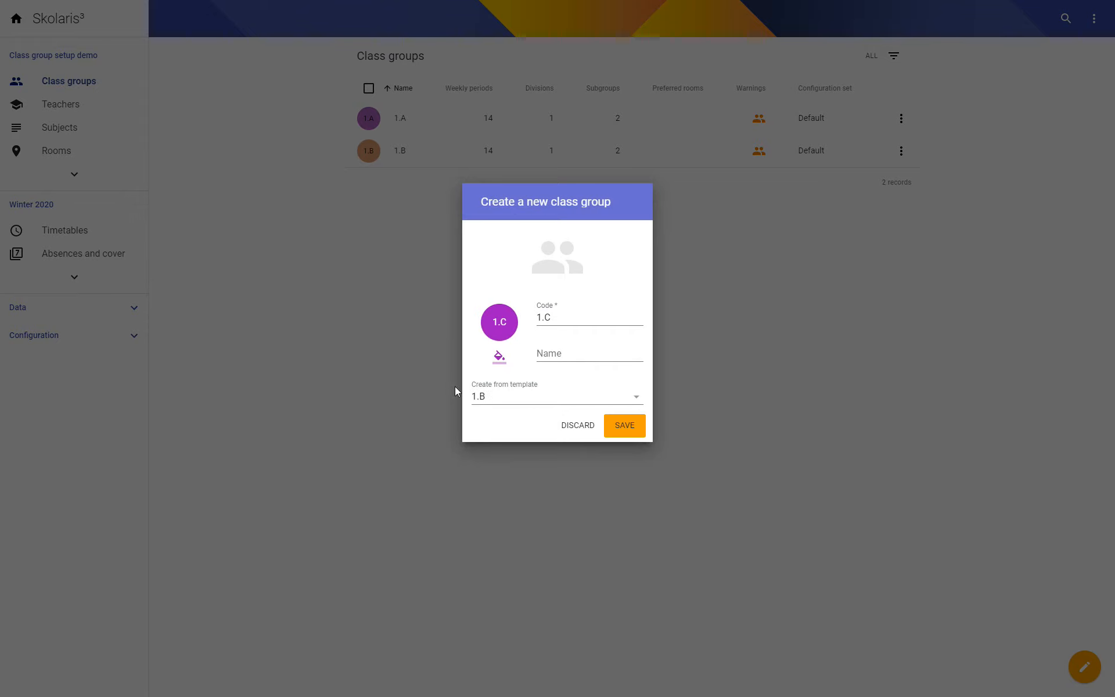
click(631, 429)
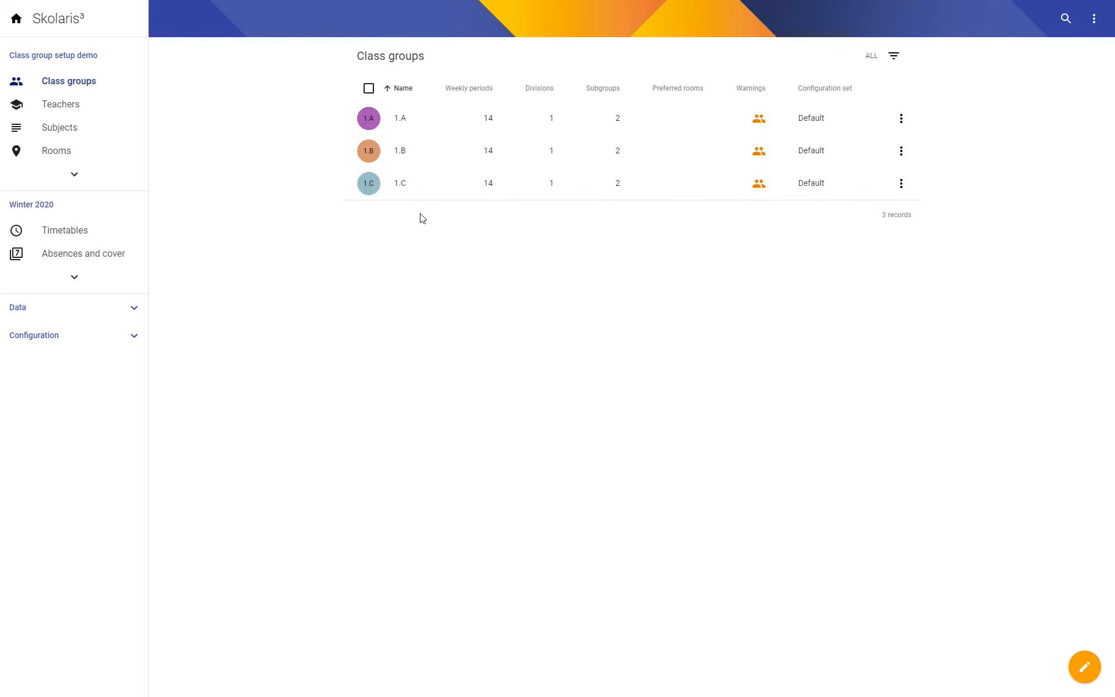
- Open class group 1.C to review its copied divisions and subgroups, and return to the class groups overview
click(401, 185)
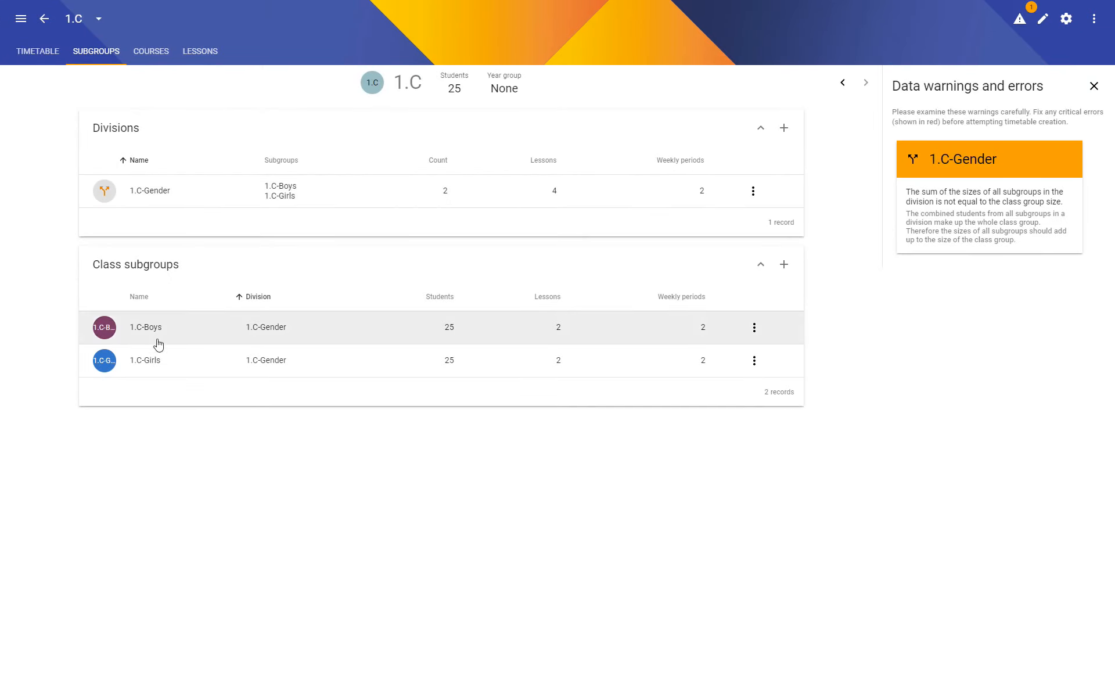
click(44, 19)
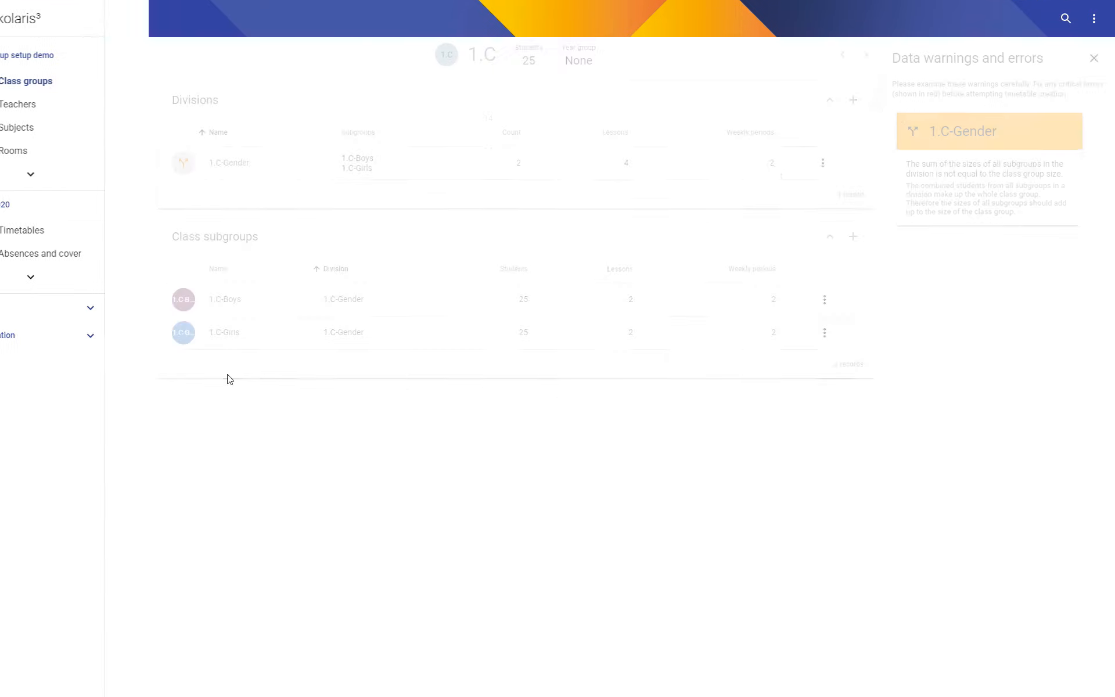